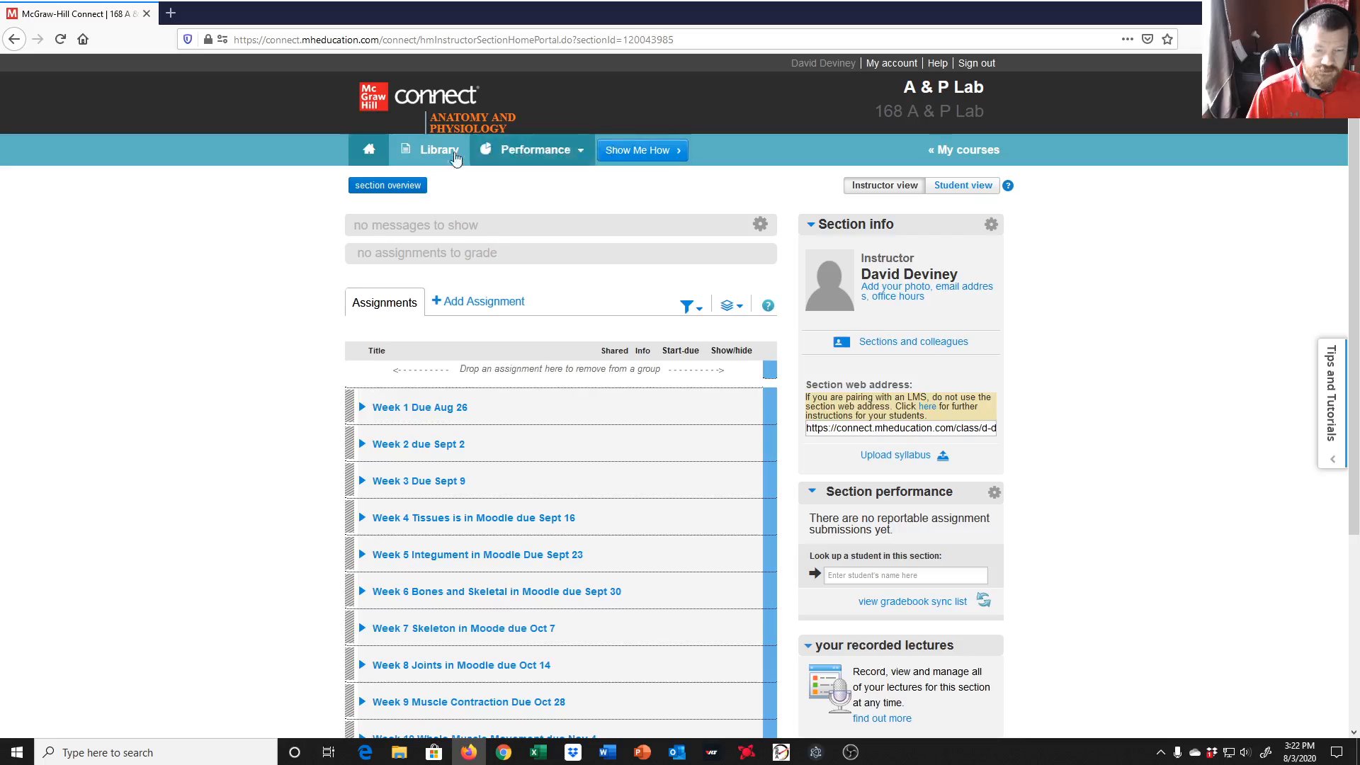
Scroll through the weekly assignment list on the course section home page
scroll(298, 545, down, 2)
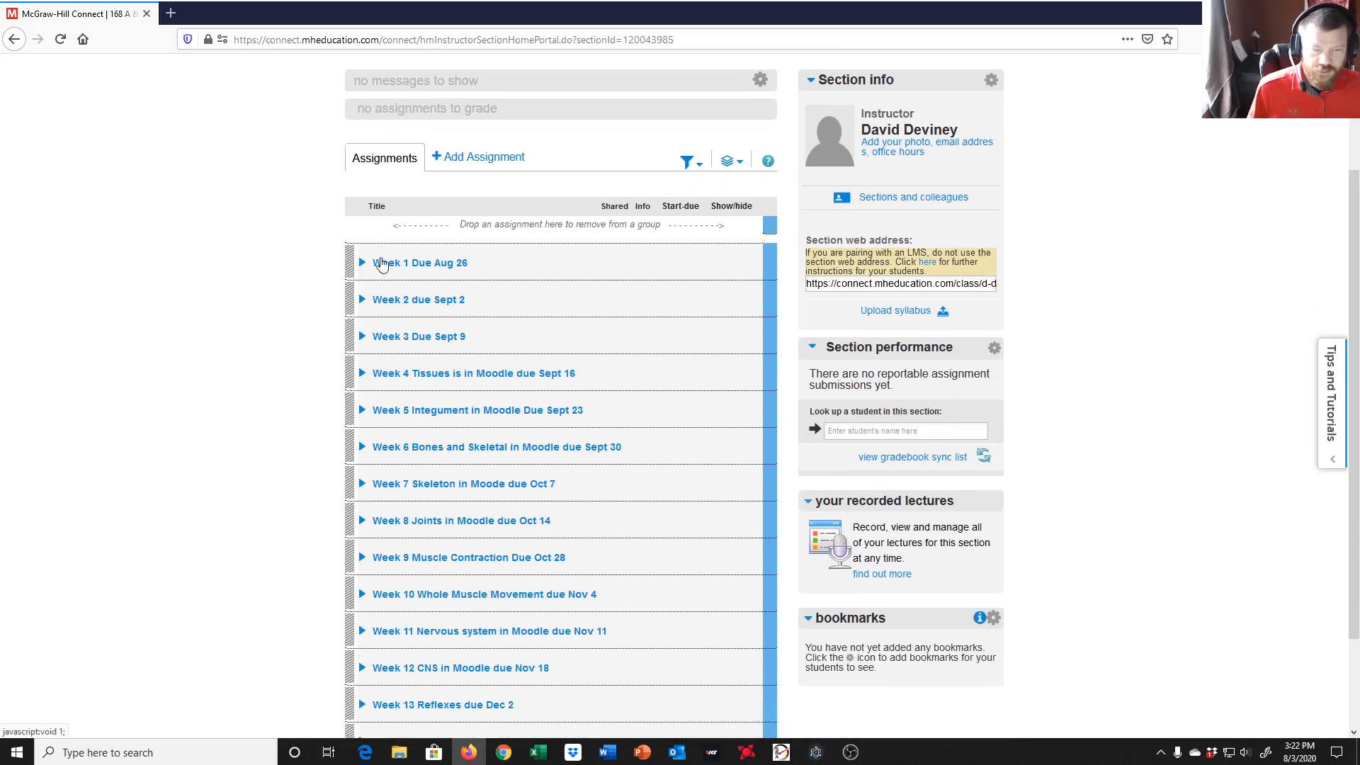
scroll(396, 602, down, 2)
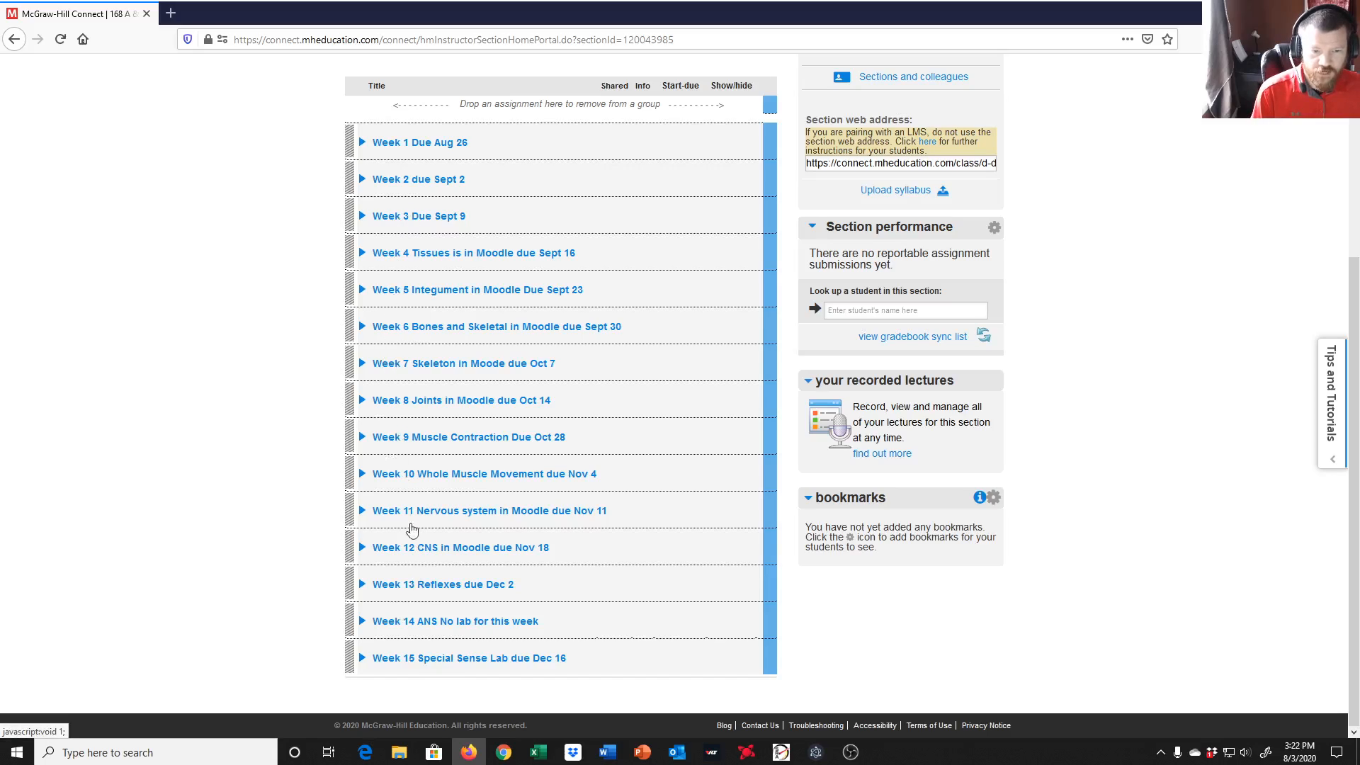
scroll(401, 382, up, 1)
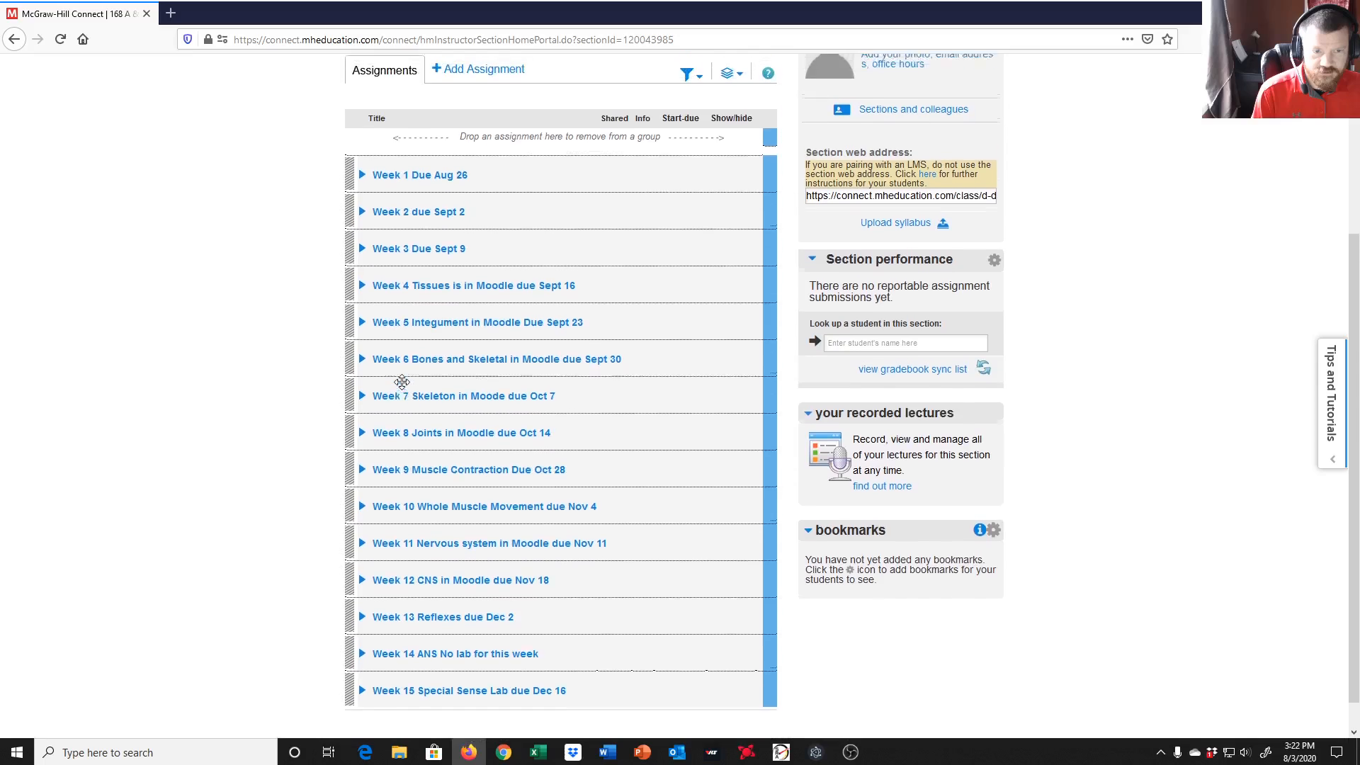
scroll(401, 382, down, 1)
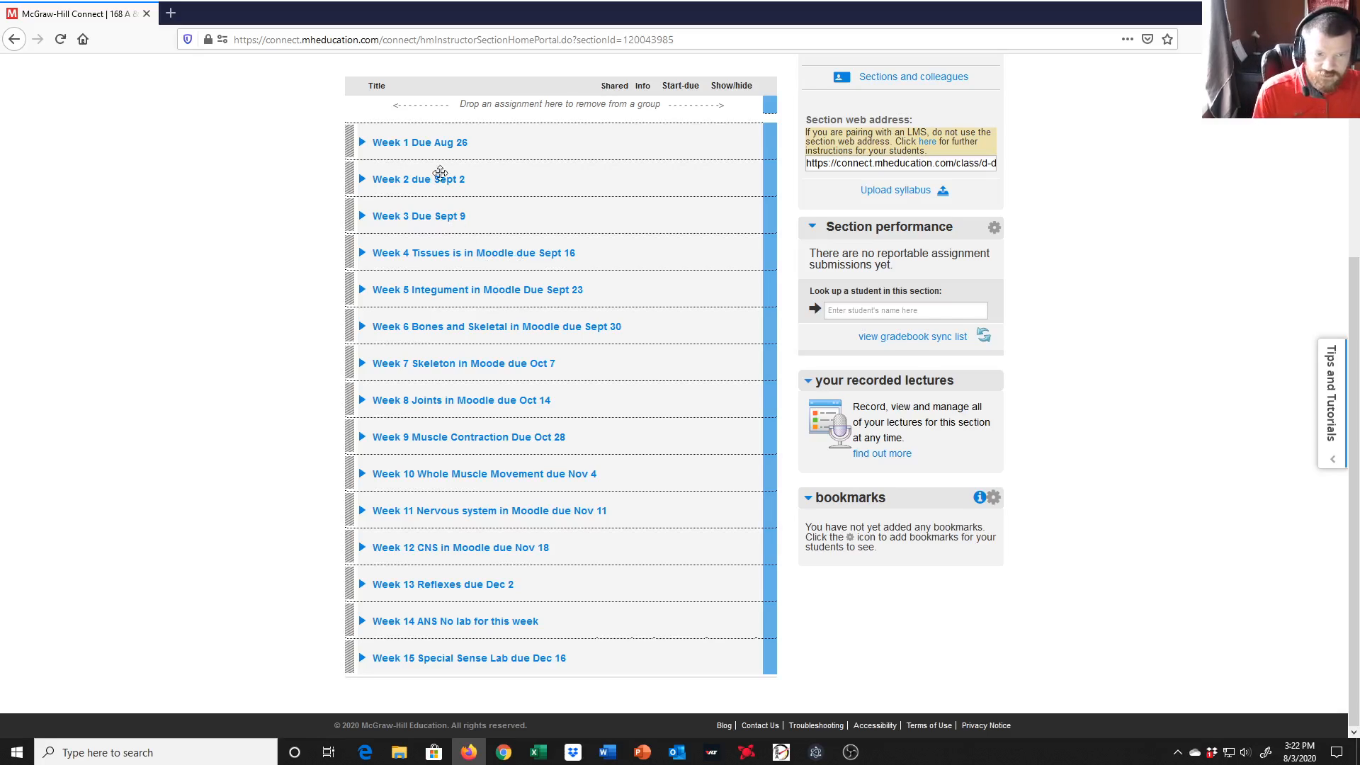
scroll(435, 173, up, 2)
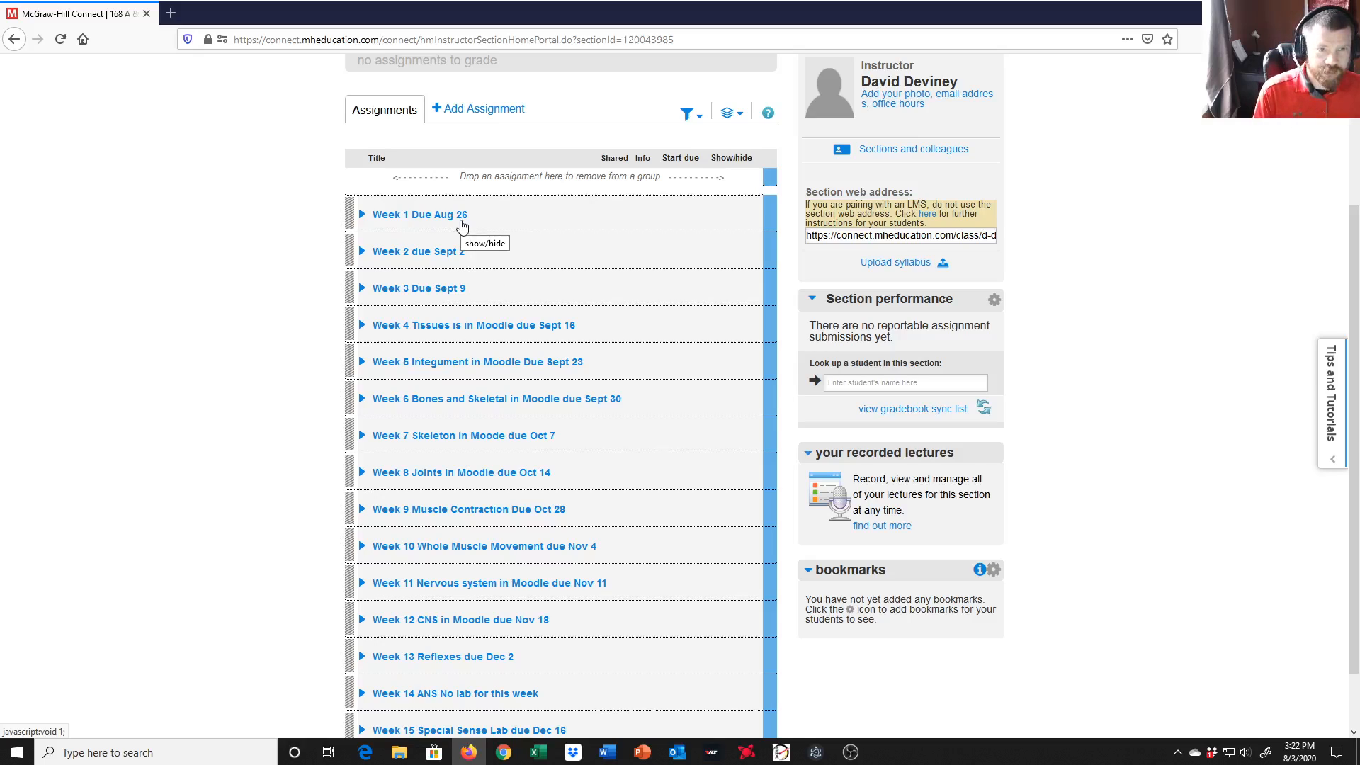
scroll(461, 225, up, 2)
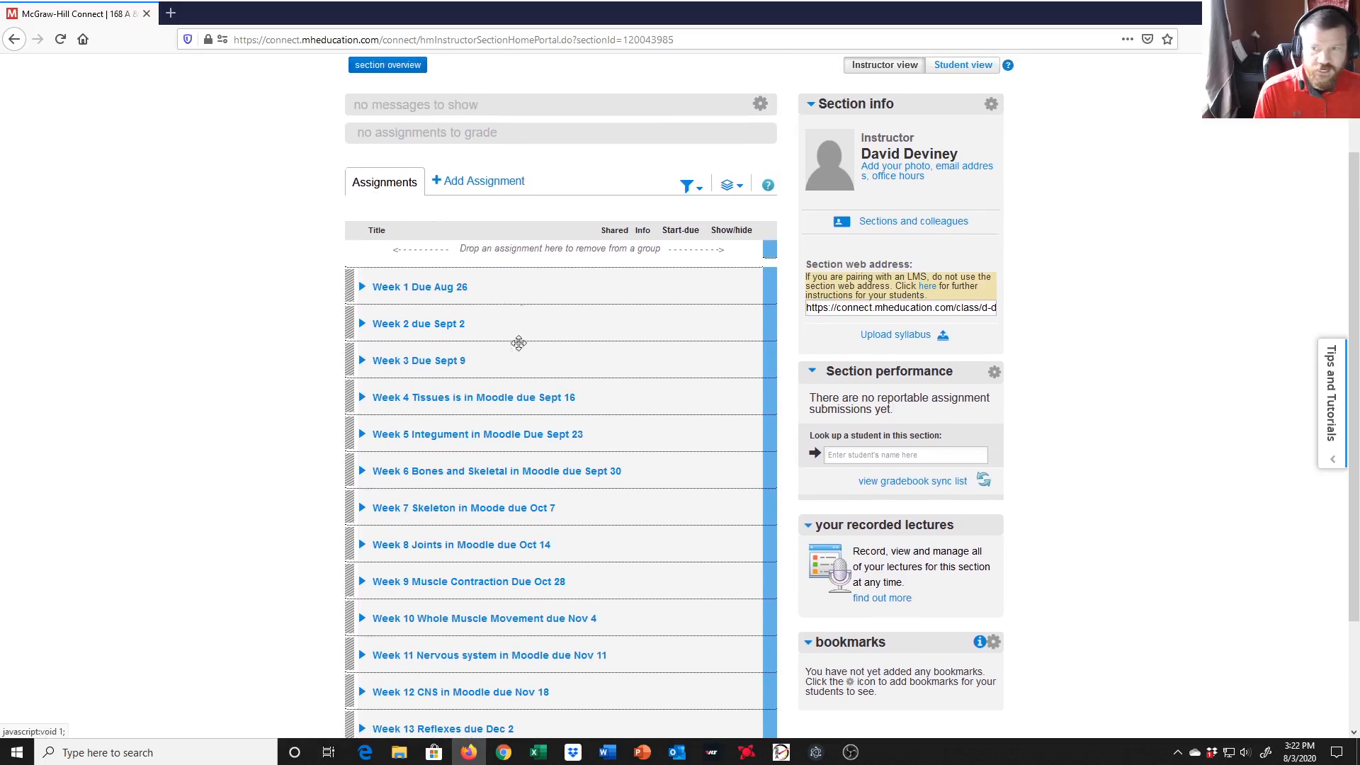
Start a new Question Bank assignment using the Virtual Labs coursewide question bank and its Diffusion topic
click(457, 185)
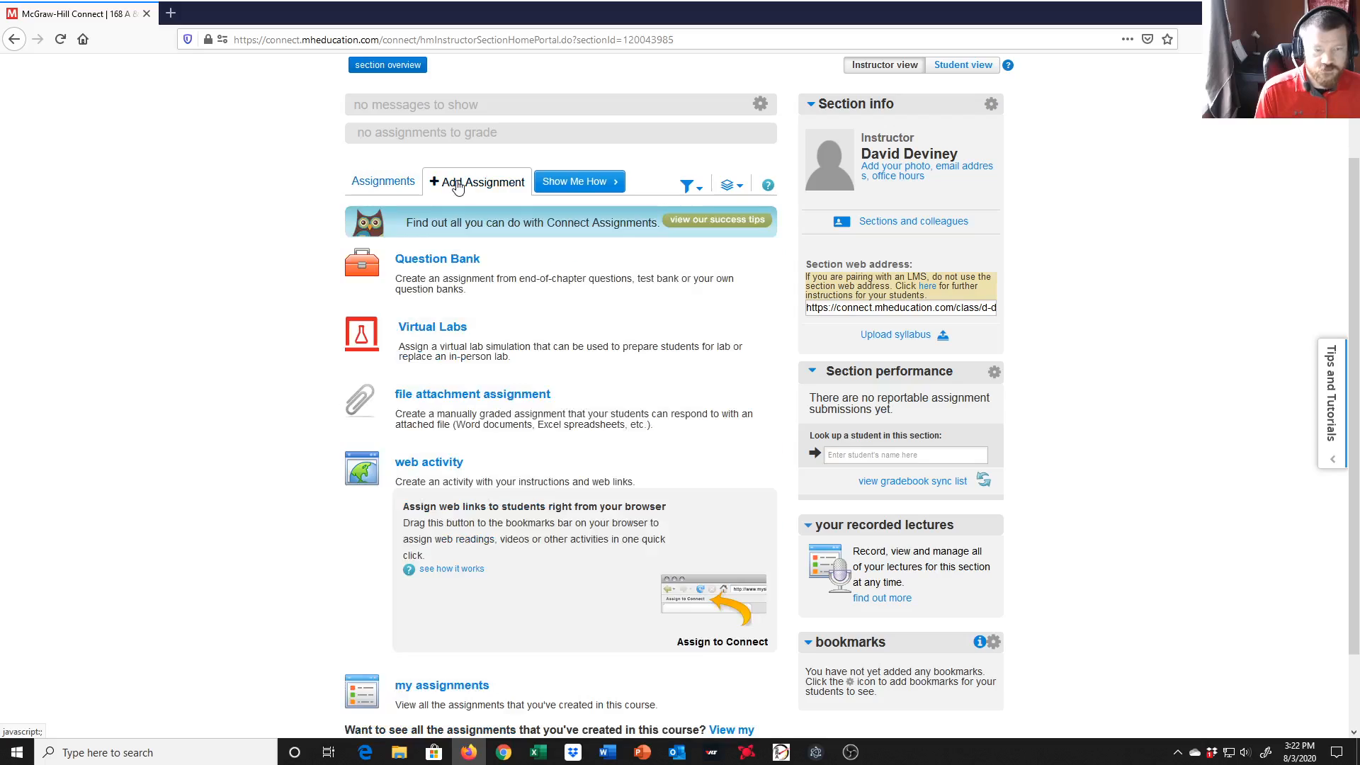
click(426, 266)
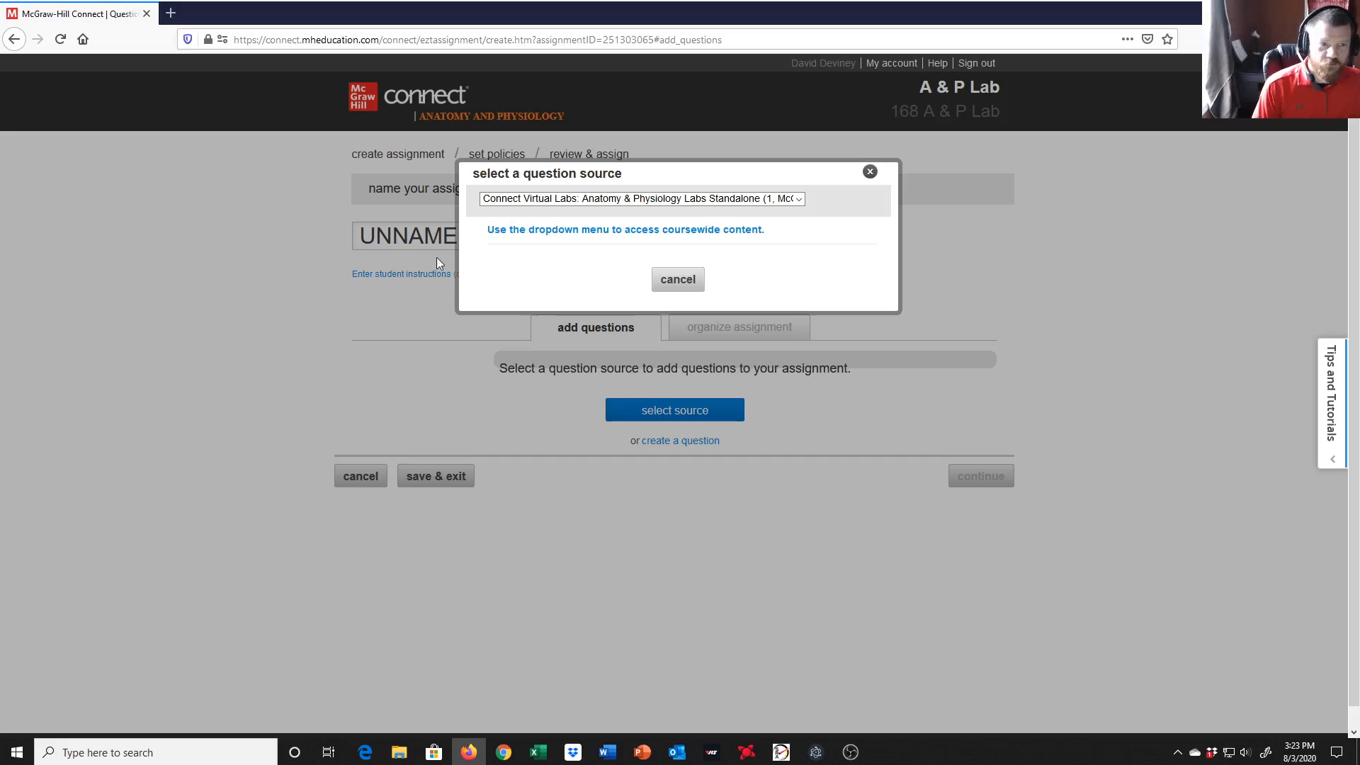
click(800, 201)
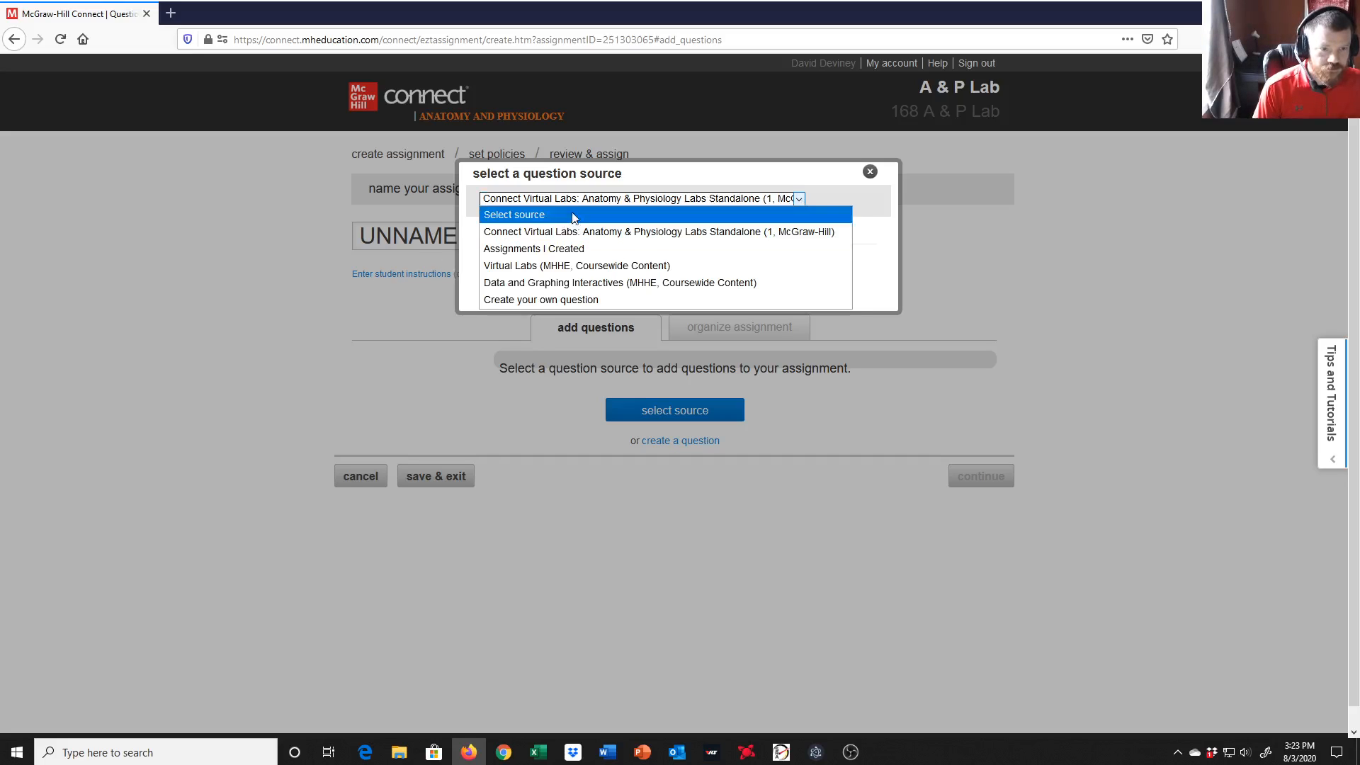
click(525, 265)
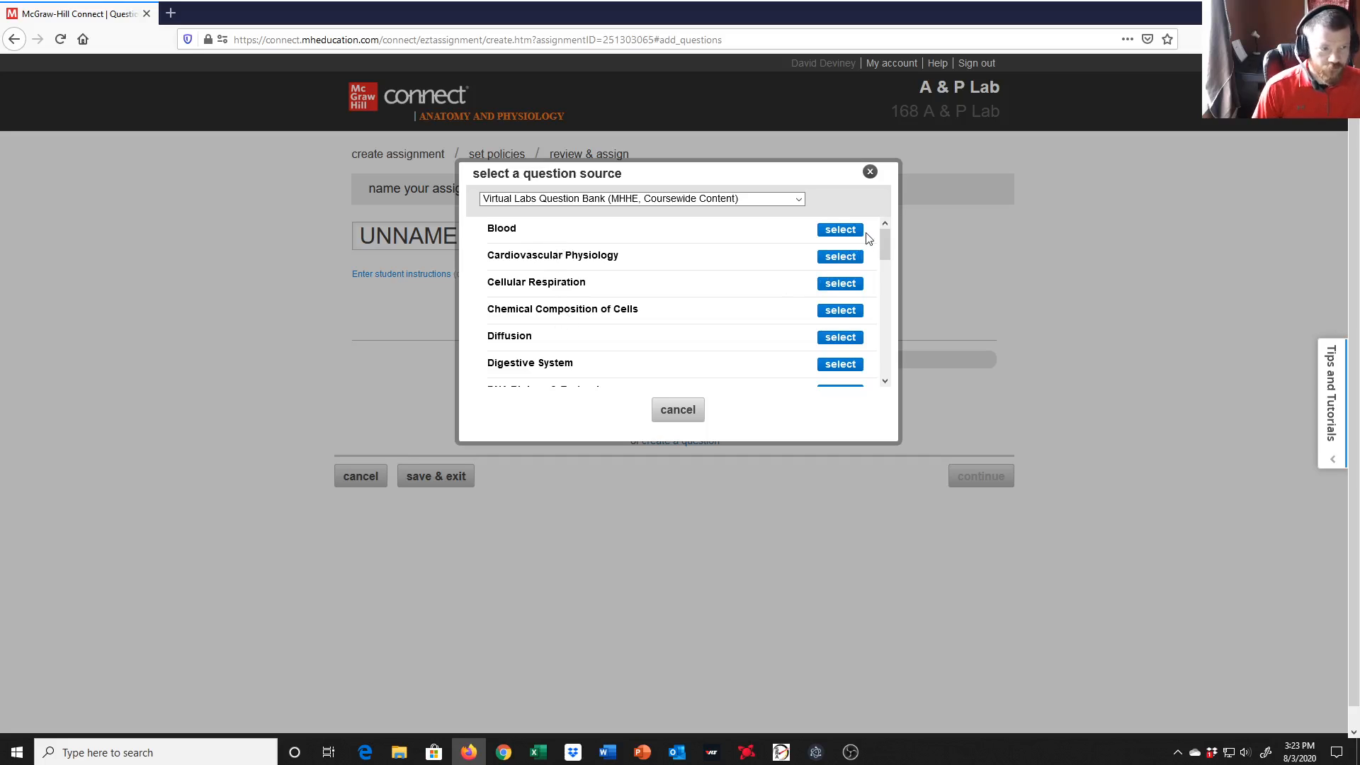
drag(885, 245, 886, 259)
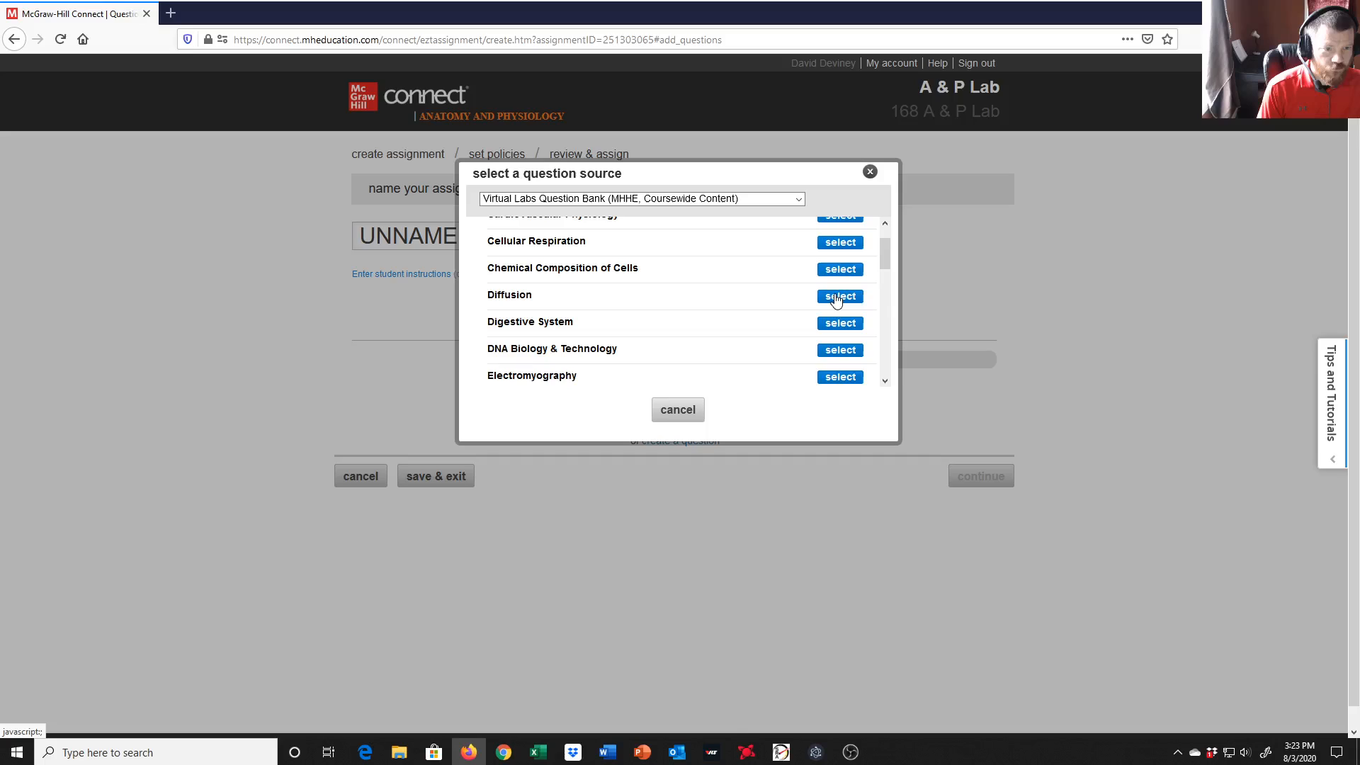
click(837, 297)
Browse the list of Diffusion questions and their question types
scroll(368, 325, down, 3)
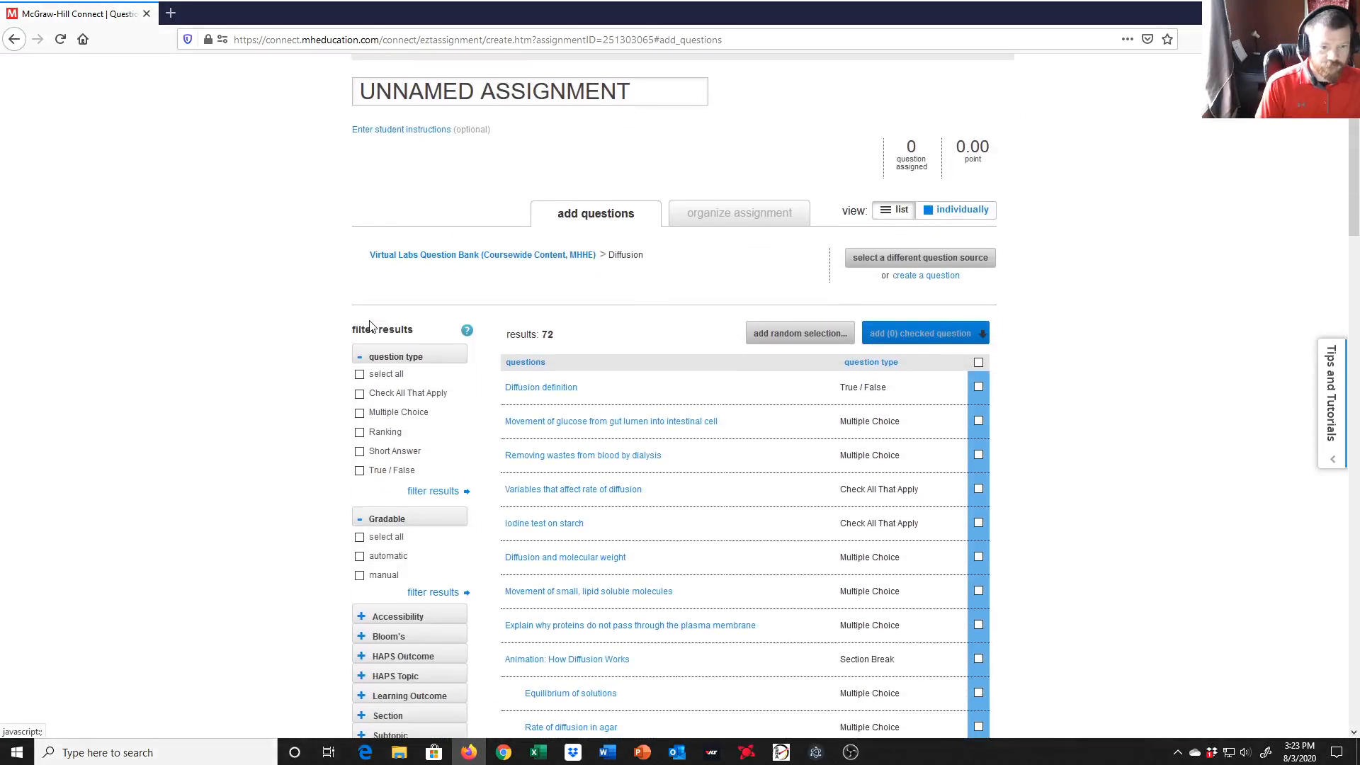
scroll(662, 464, down, 4)
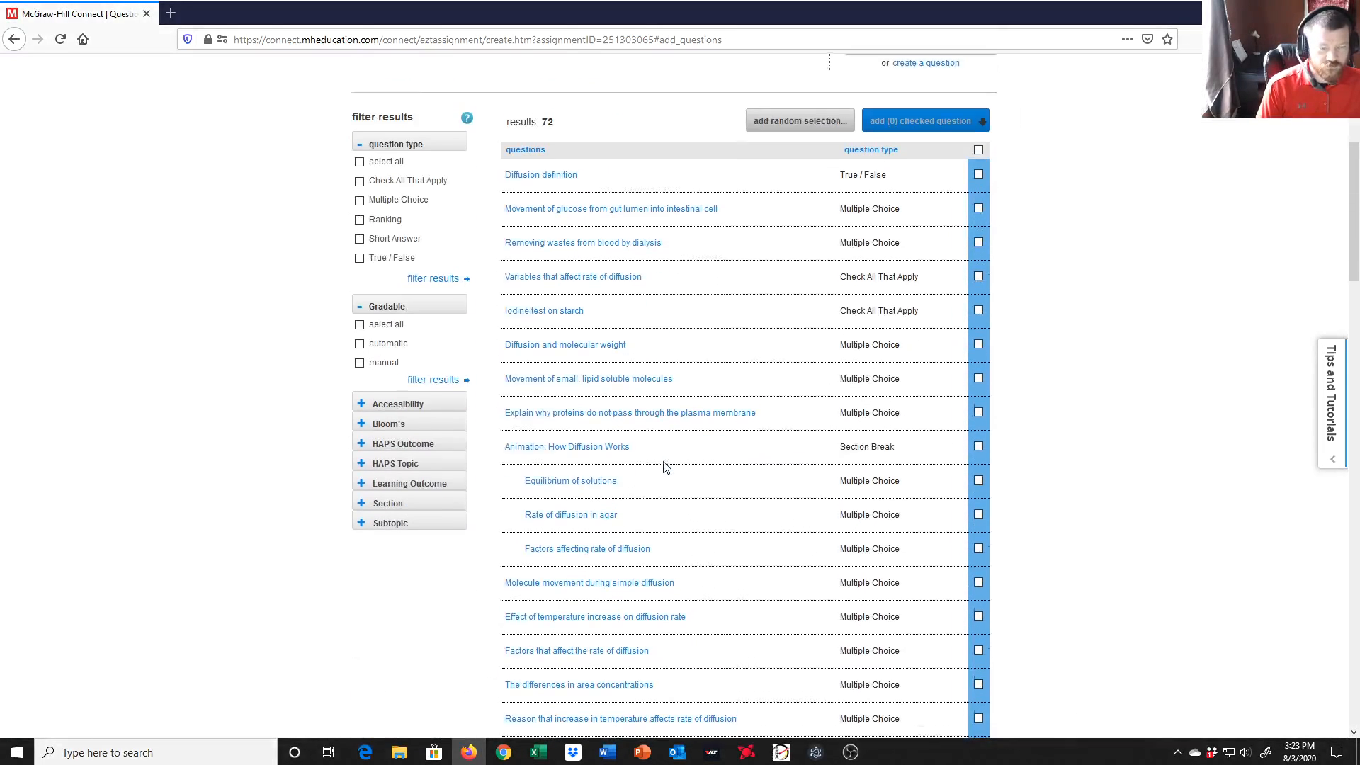
scroll(639, 322, up, 7)
scroll(519, 375, down, 2)
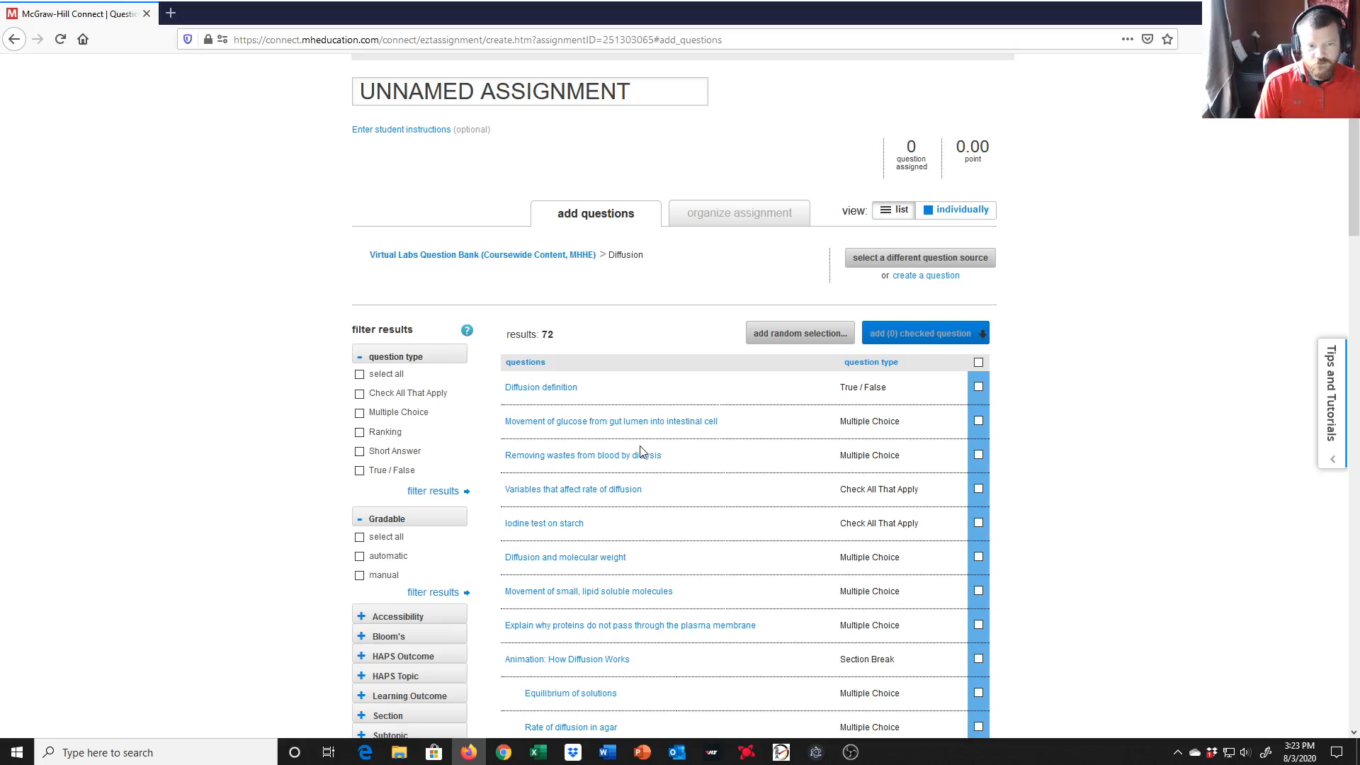
scroll(641, 451, down, 3)
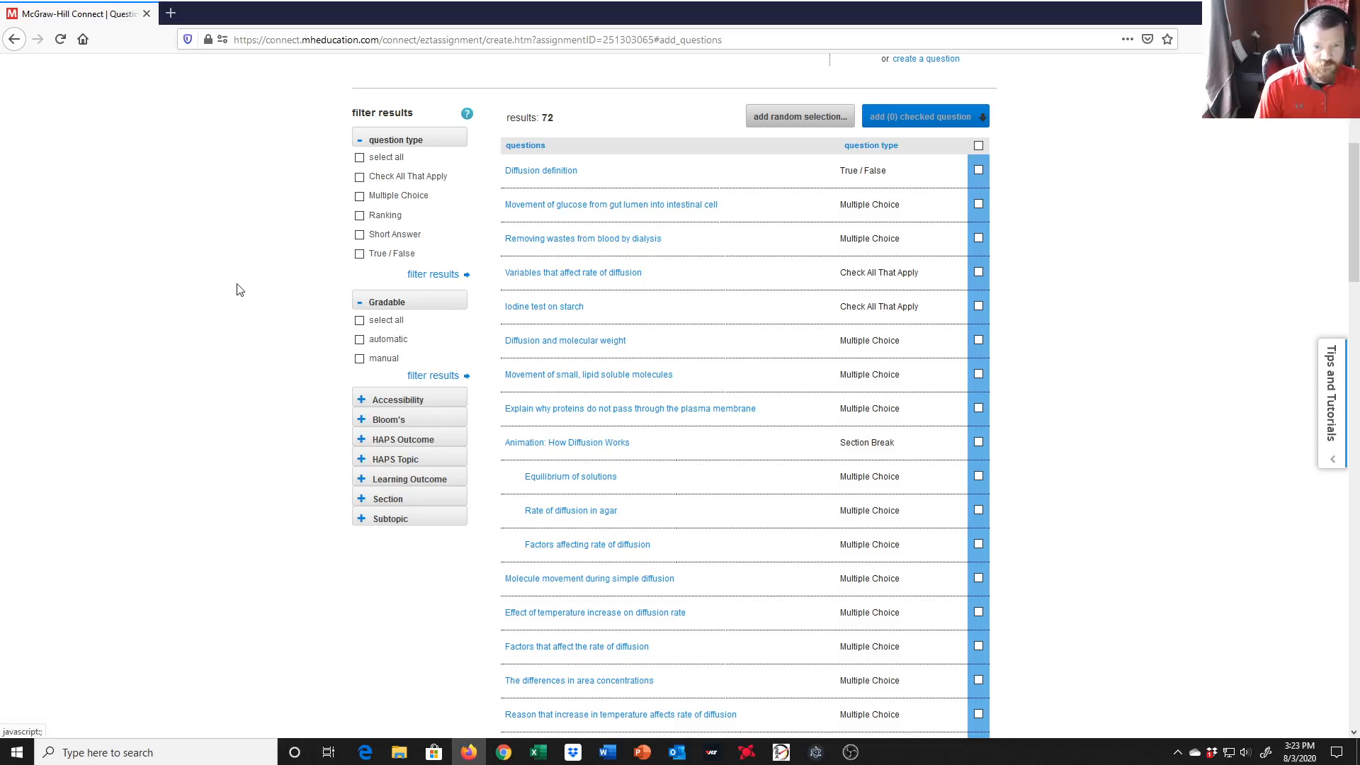
scroll(241, 288, down, 1)
scroll(240, 289, down, 1)
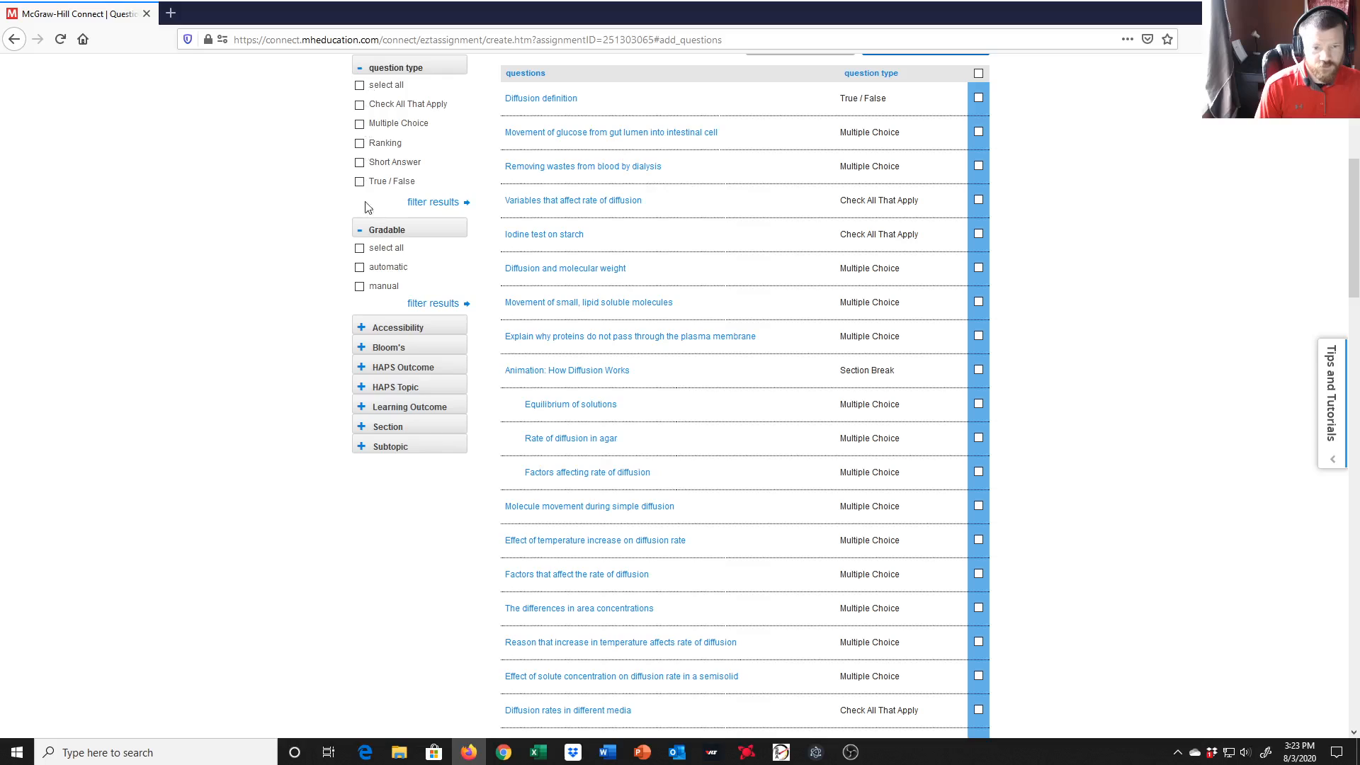
Filter the questions by the subtopic Effect of concentration on the rate of diffusion
click(362, 451)
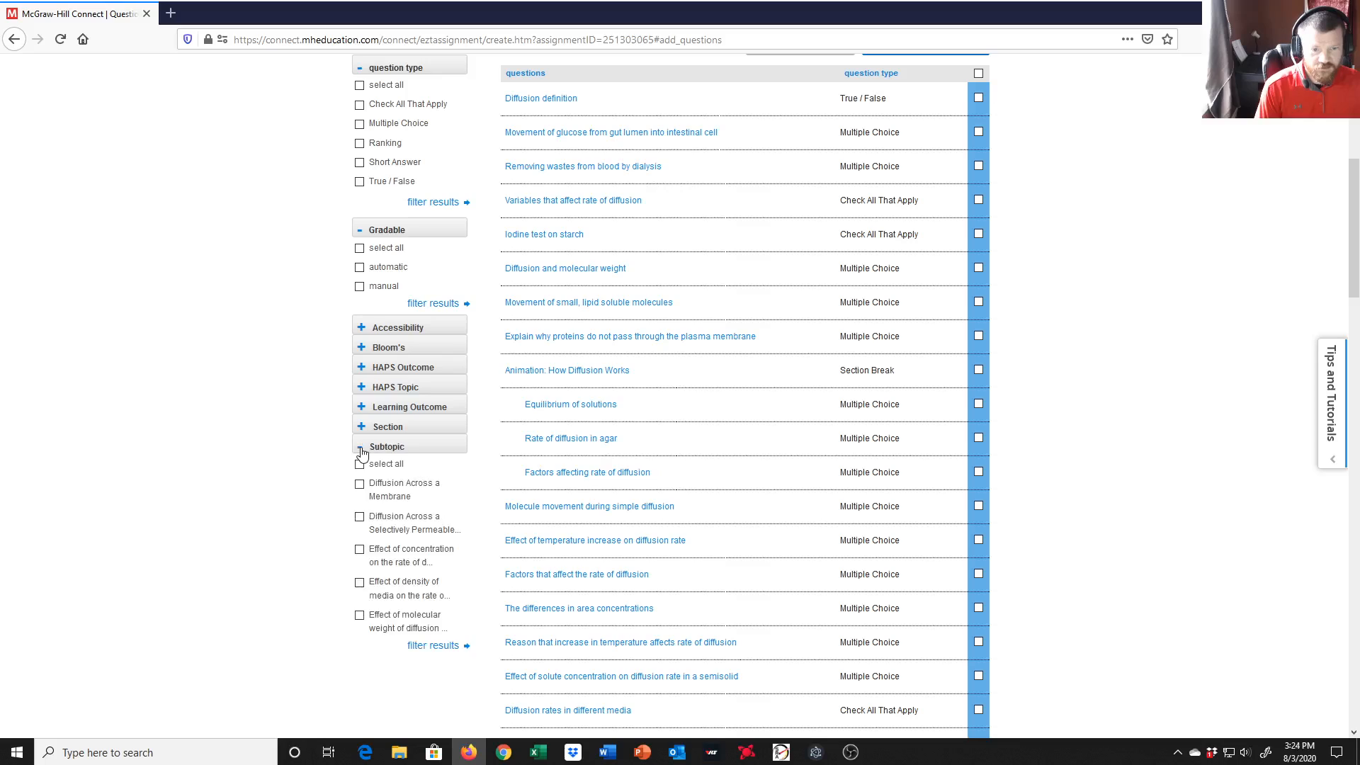
scroll(380, 393, down, 1)
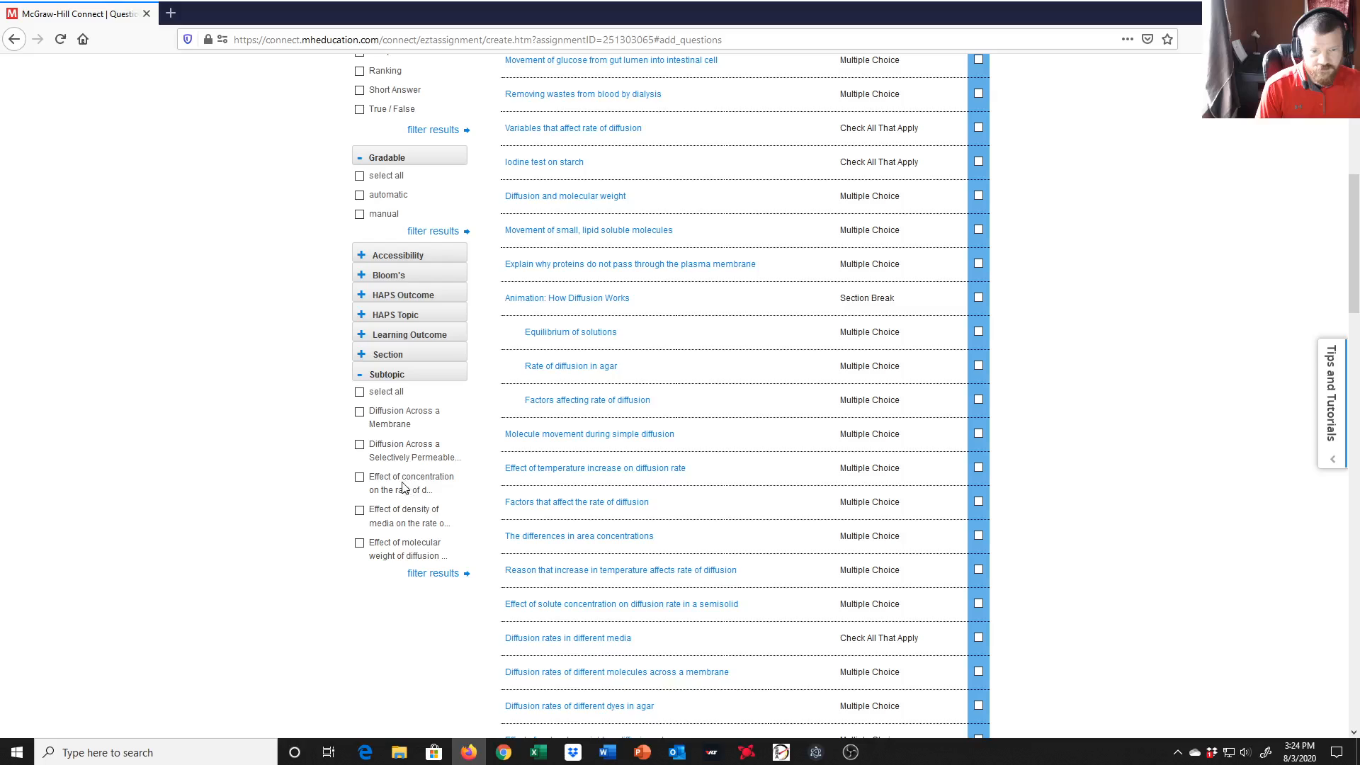
click(360, 479)
click(433, 573)
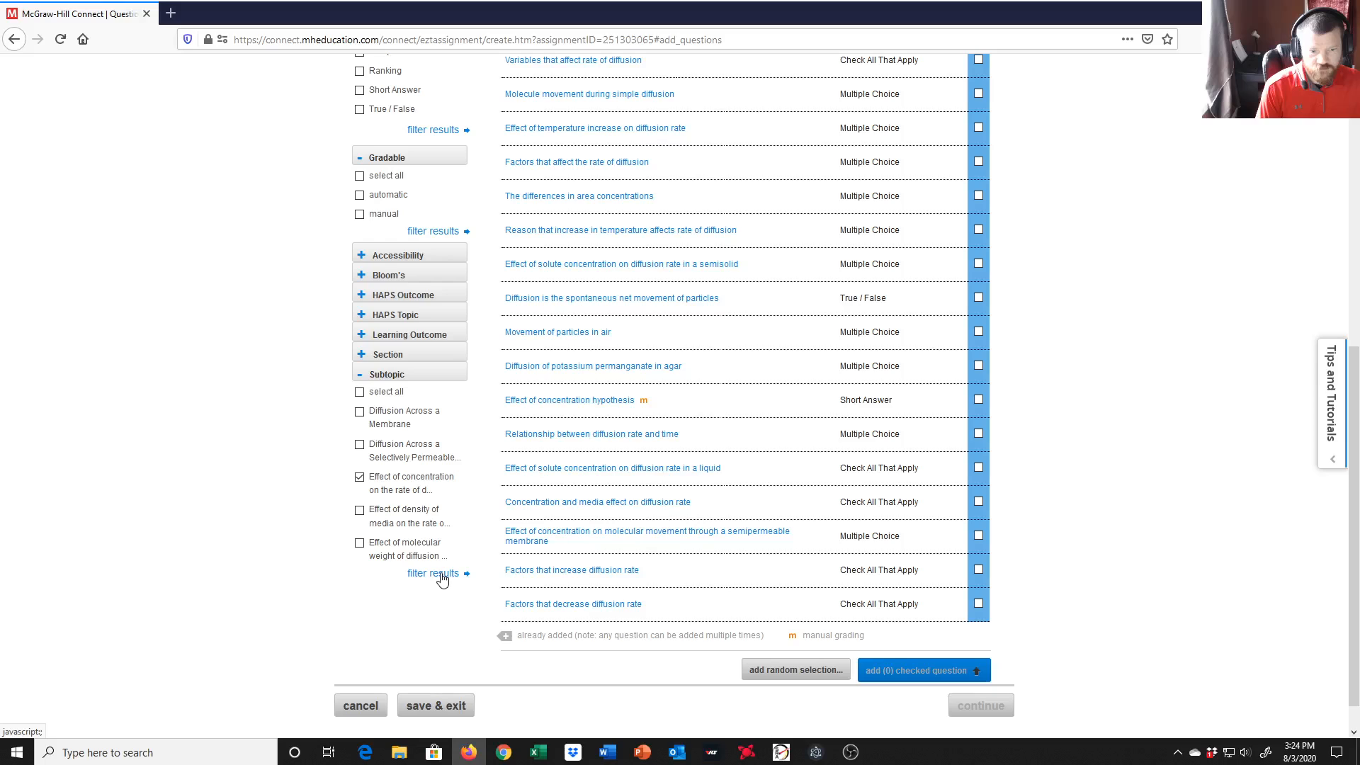
scroll(663, 565, up, 4)
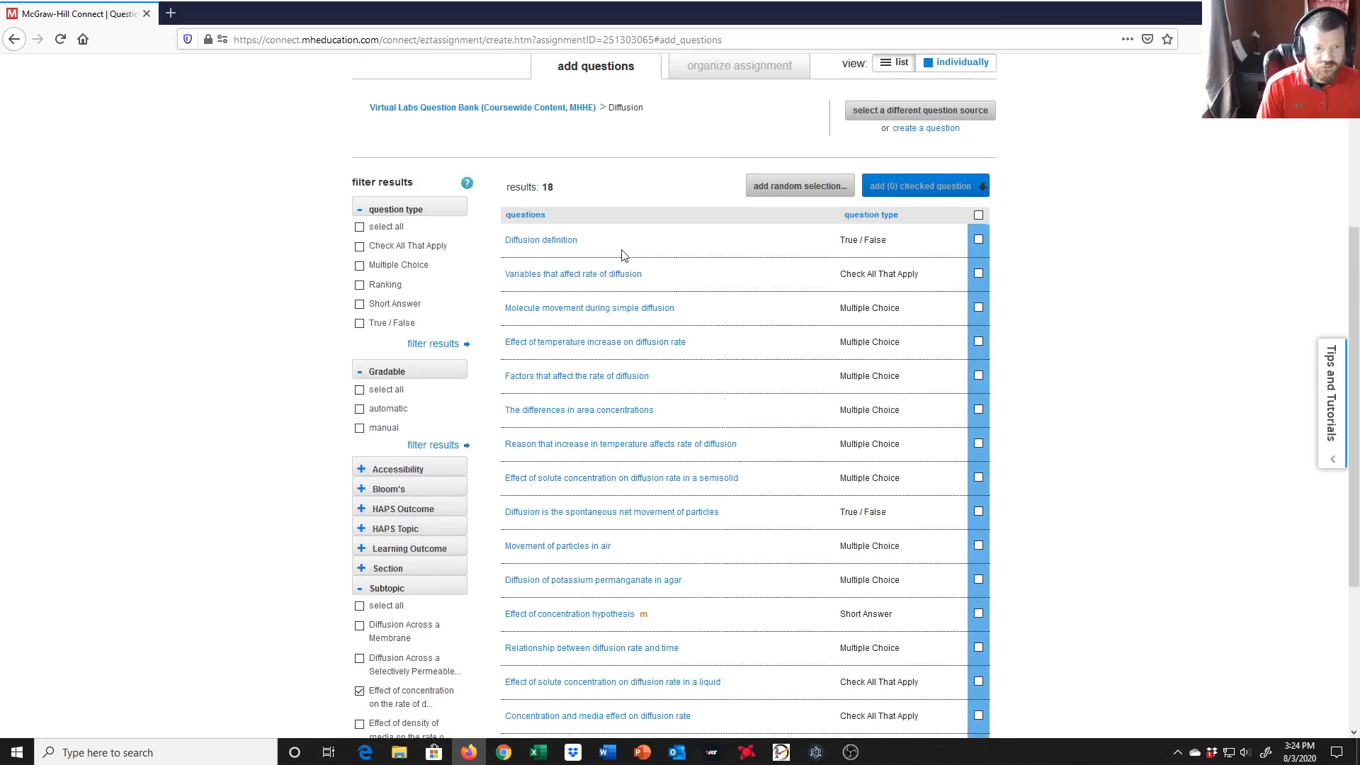
scroll(622, 259, down, 3)
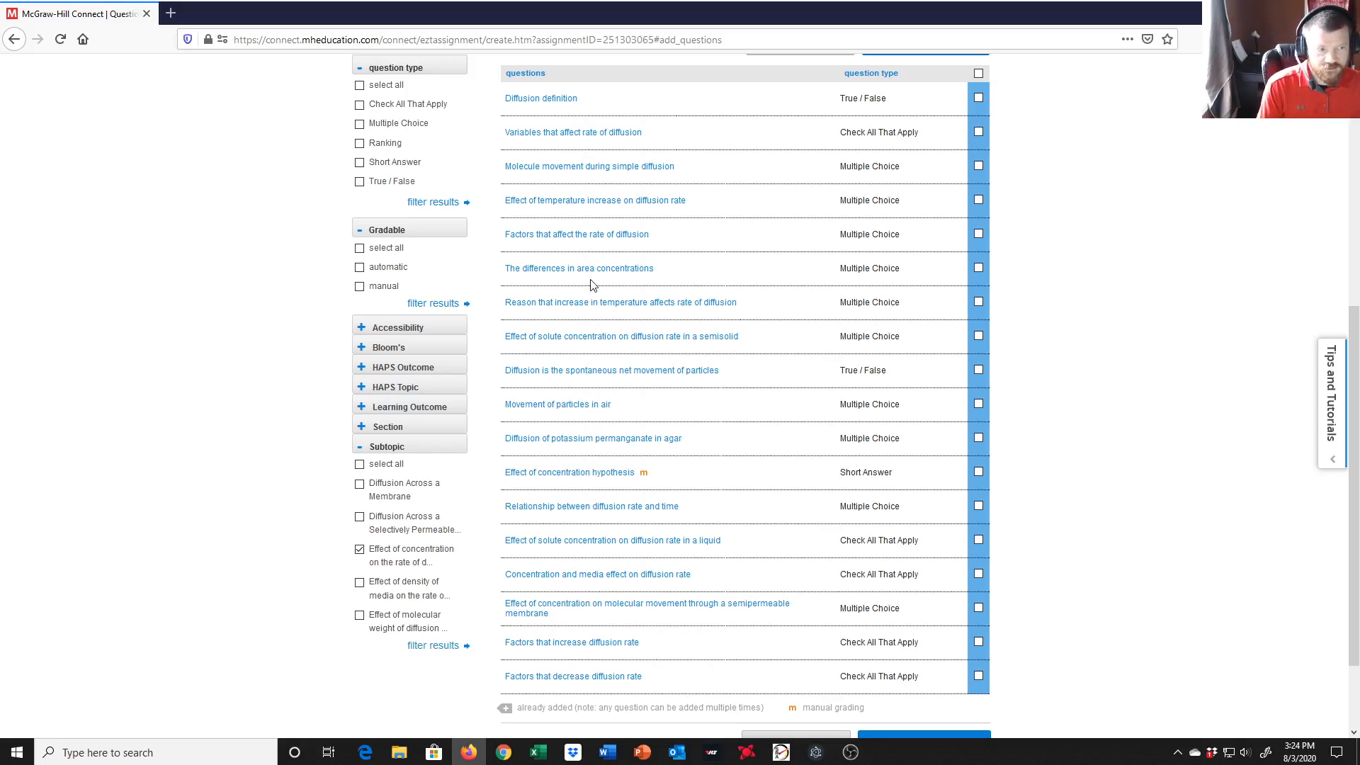
scroll(594, 284, up, 1)
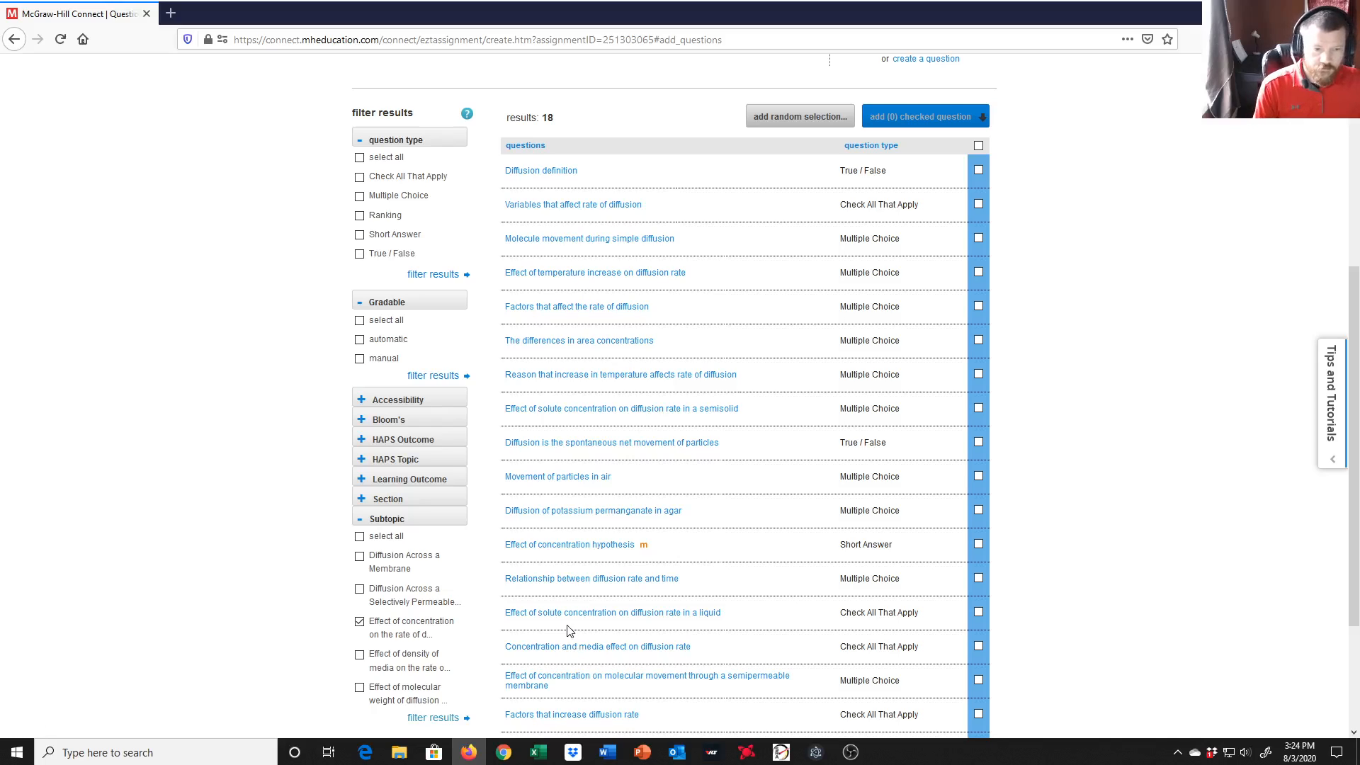
scroll(393, 464, down, 1)
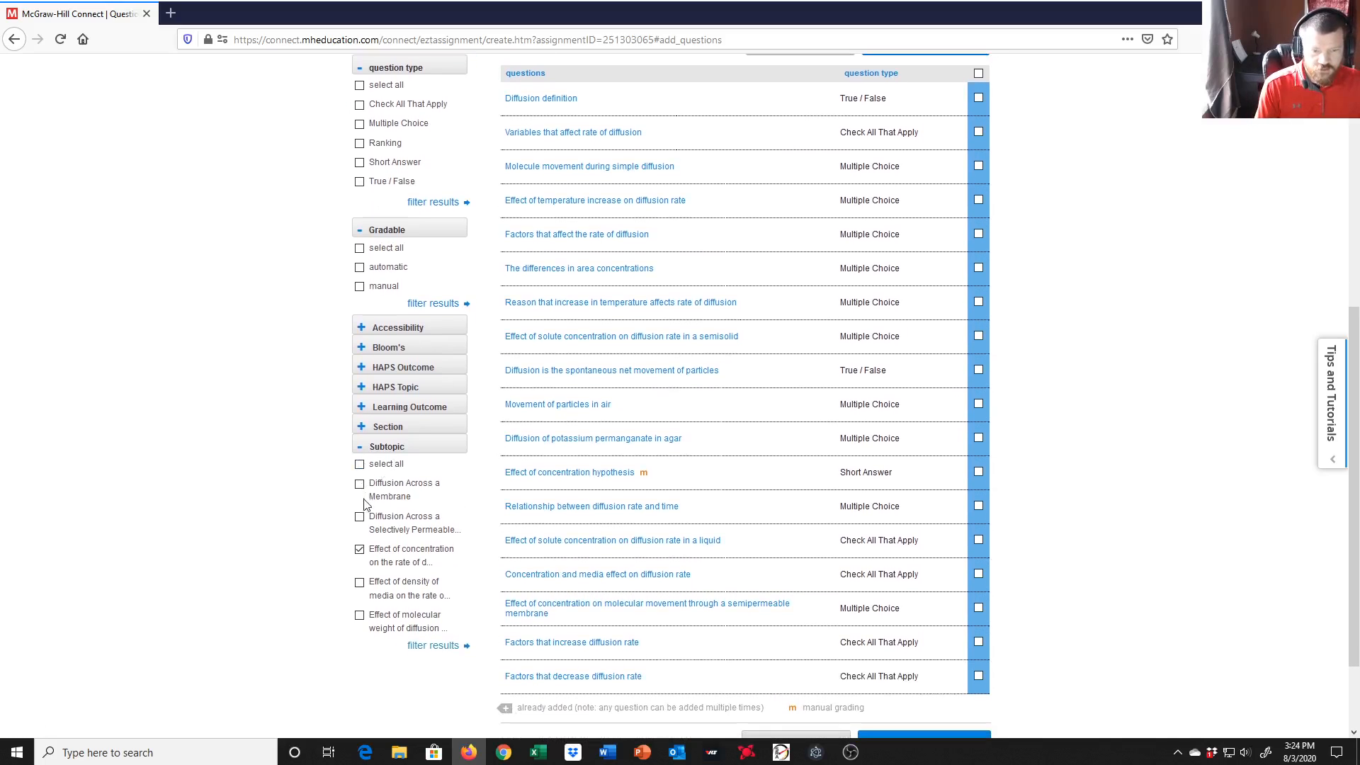
Try adding the density and molecular weight subtopics to the filter, then revert to the concentration subtopic alone
click(359, 615)
click(359, 582)
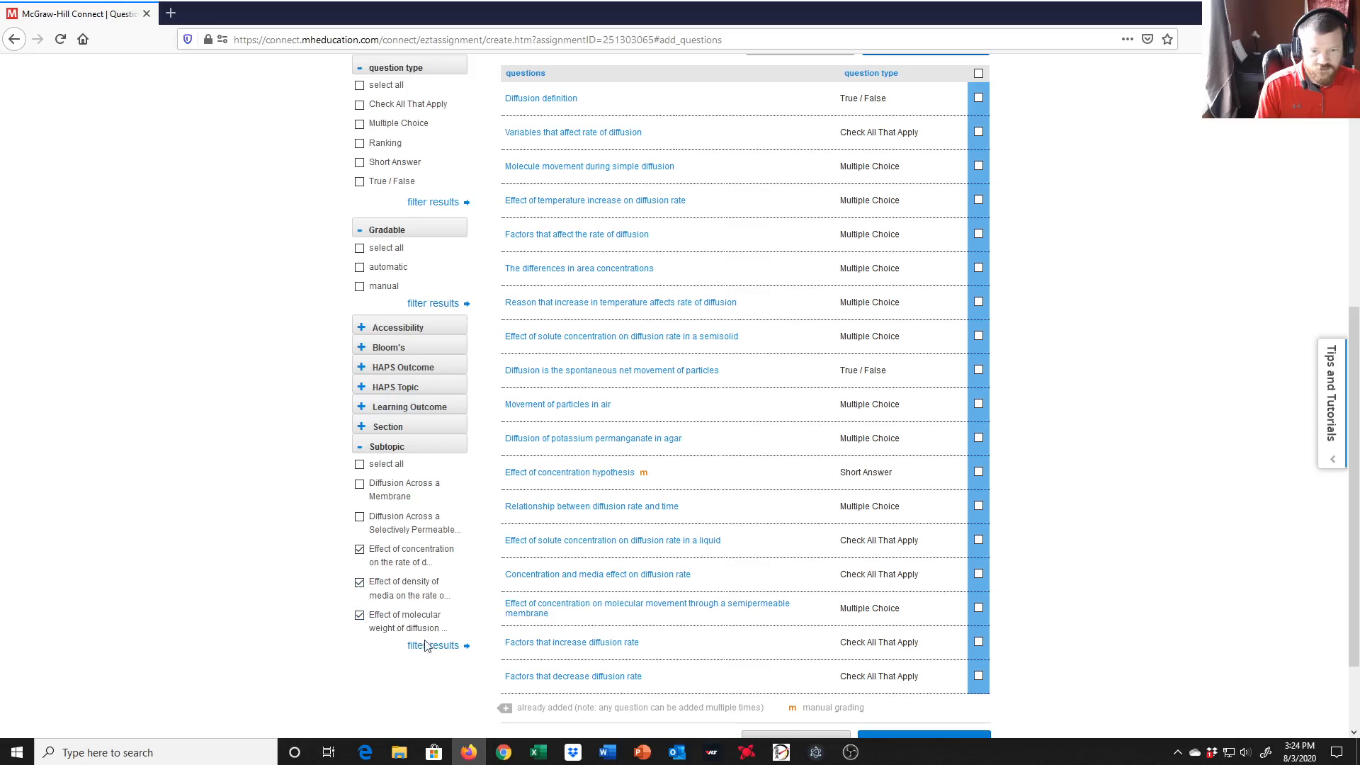
click(425, 645)
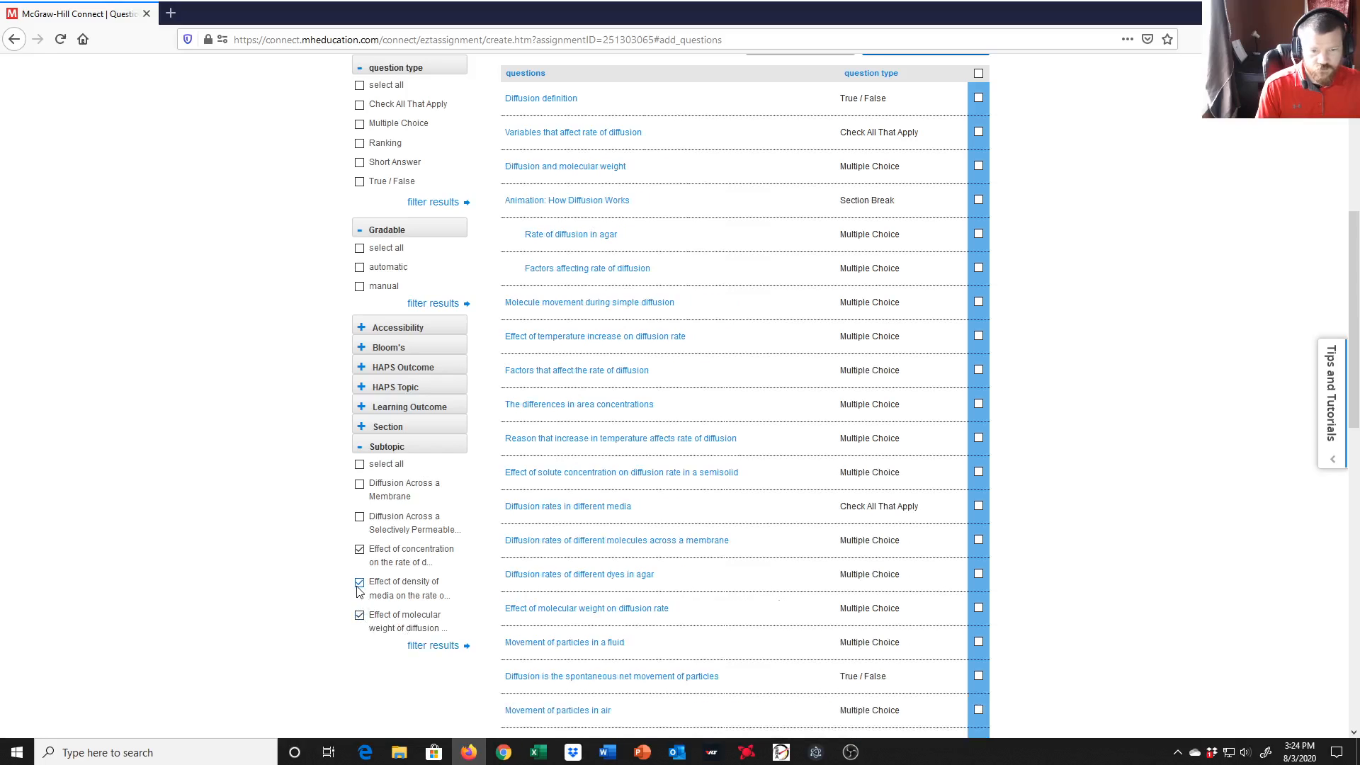
click(359, 615)
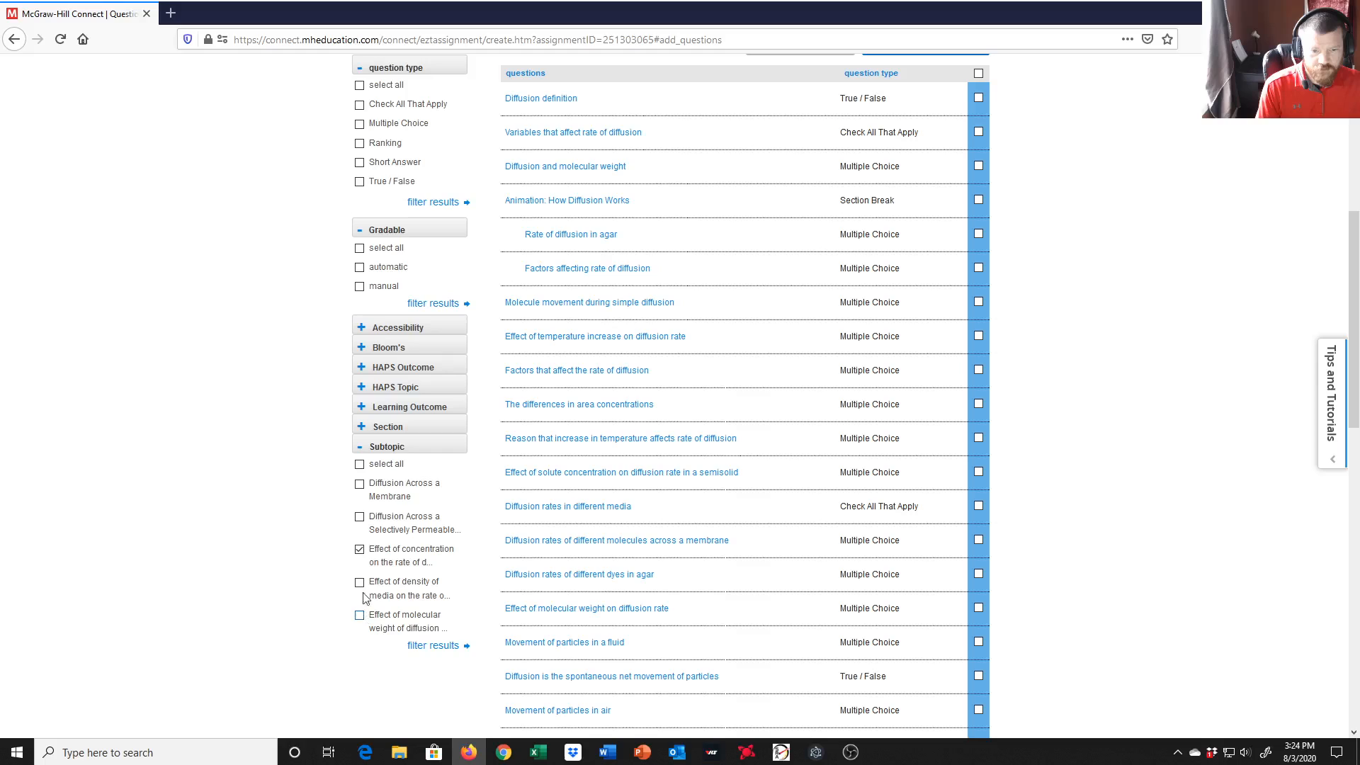
click(446, 647)
Name the assignment TEst Assignment
scroll(592, 614, up, 5)
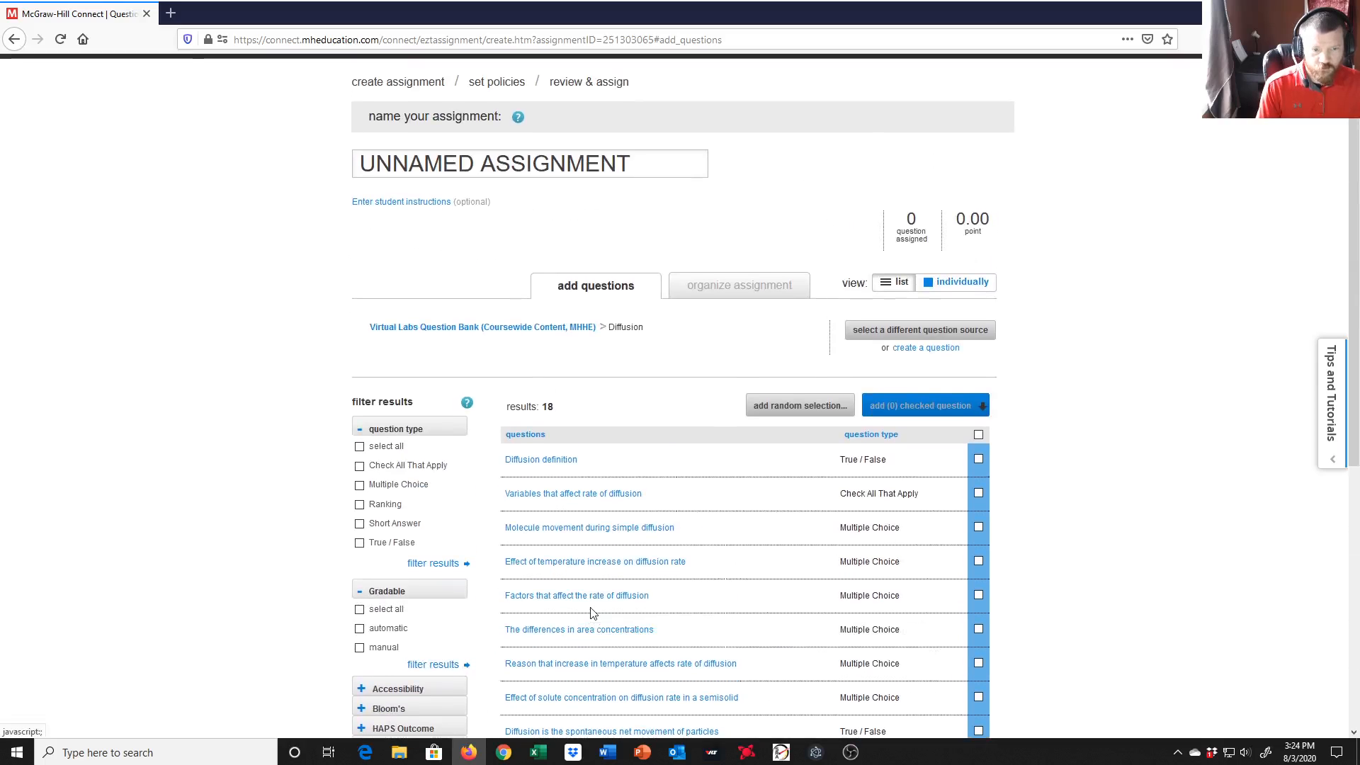
scroll(376, 449, down, 1)
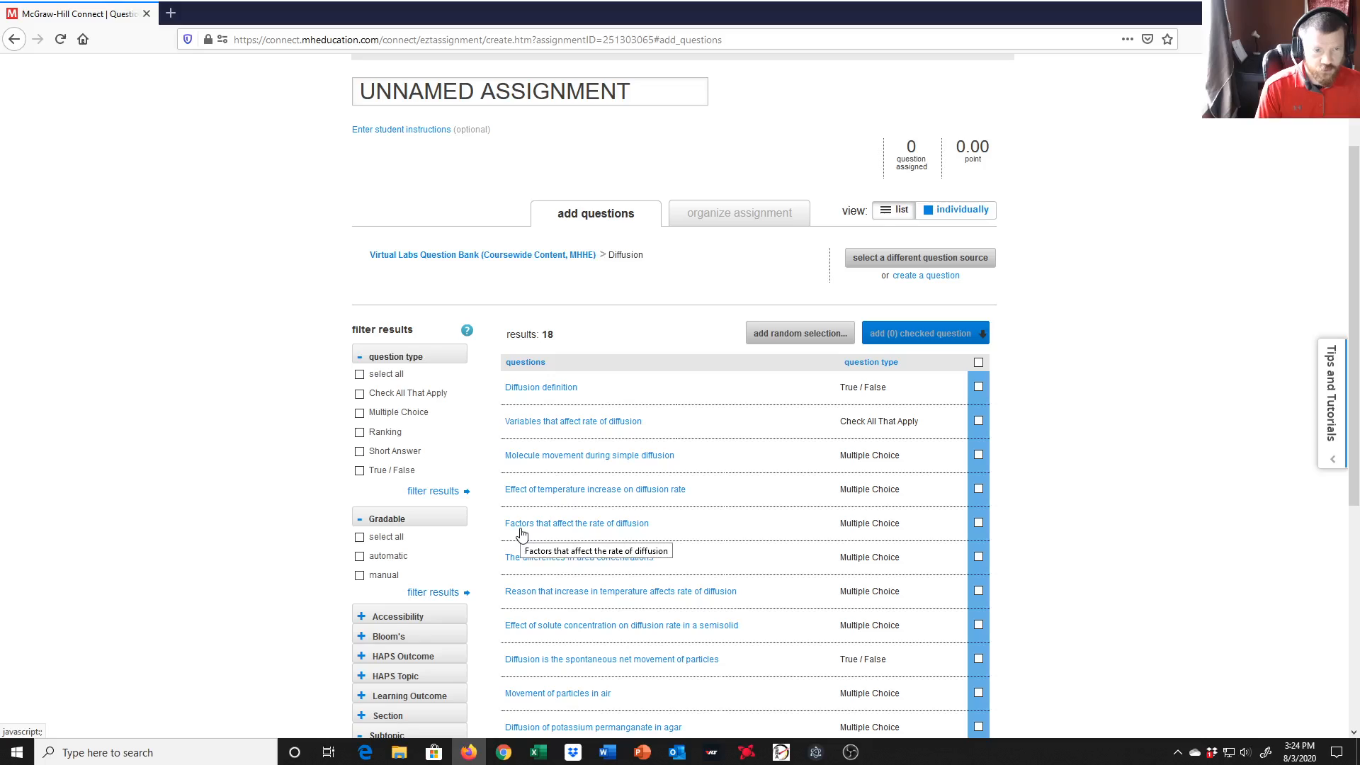
click(653, 93)
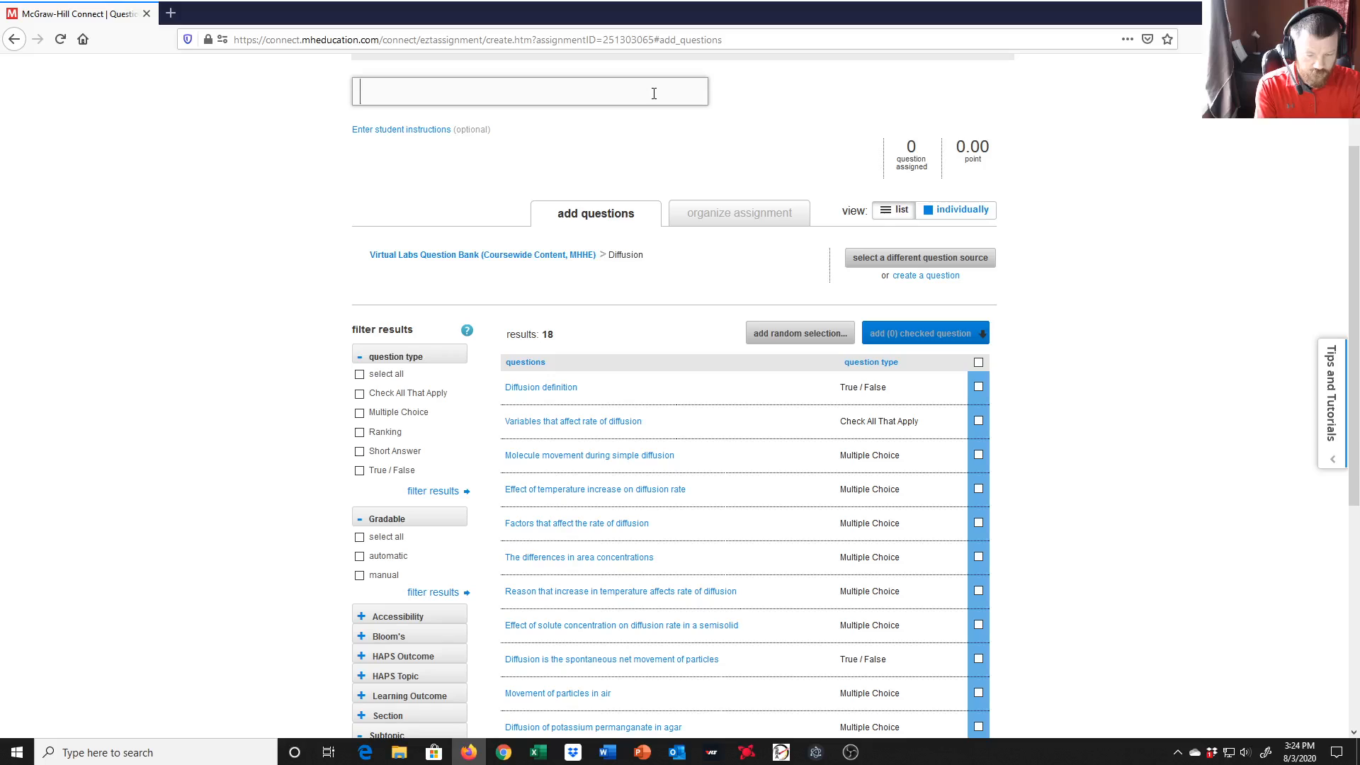
text(T)
key(BackSpace)
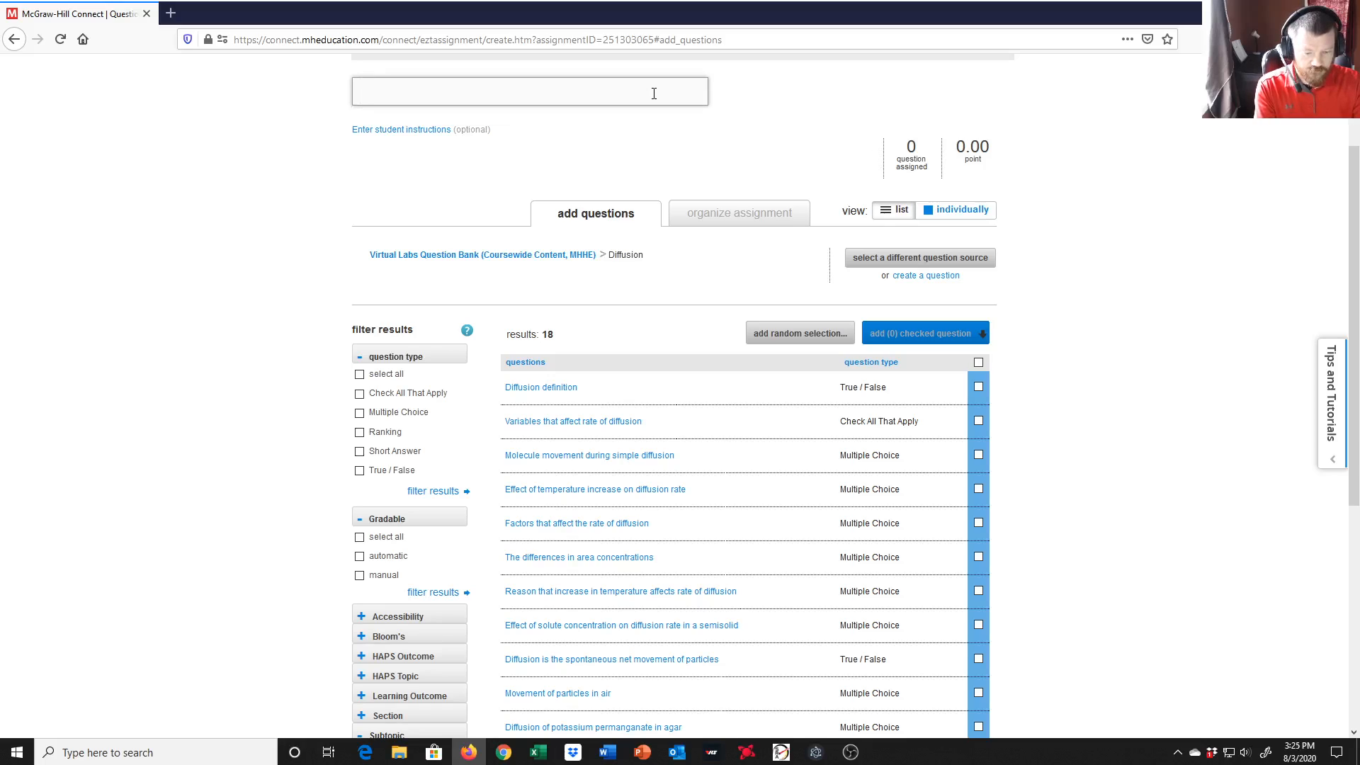
text(TEst)
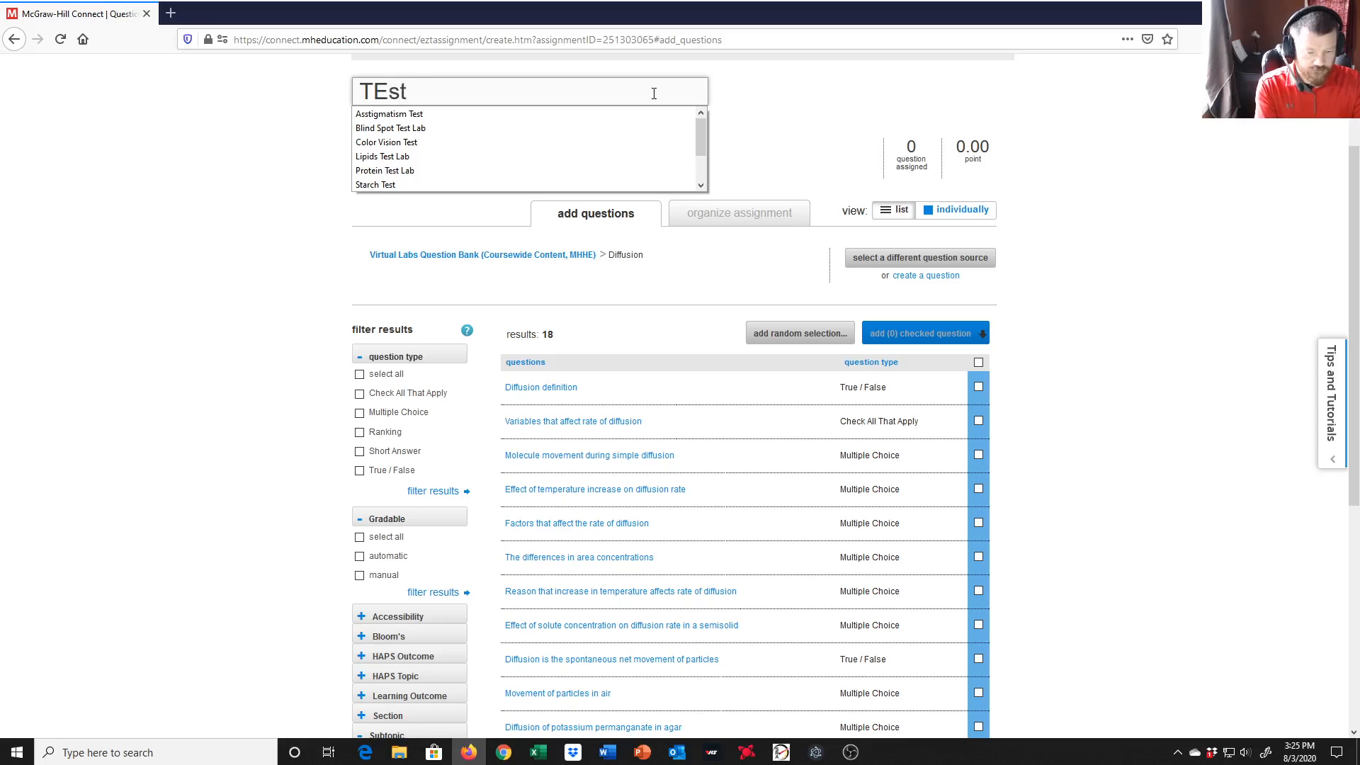
key(BackSpace)
key(BackSpace)
text(TEst A)
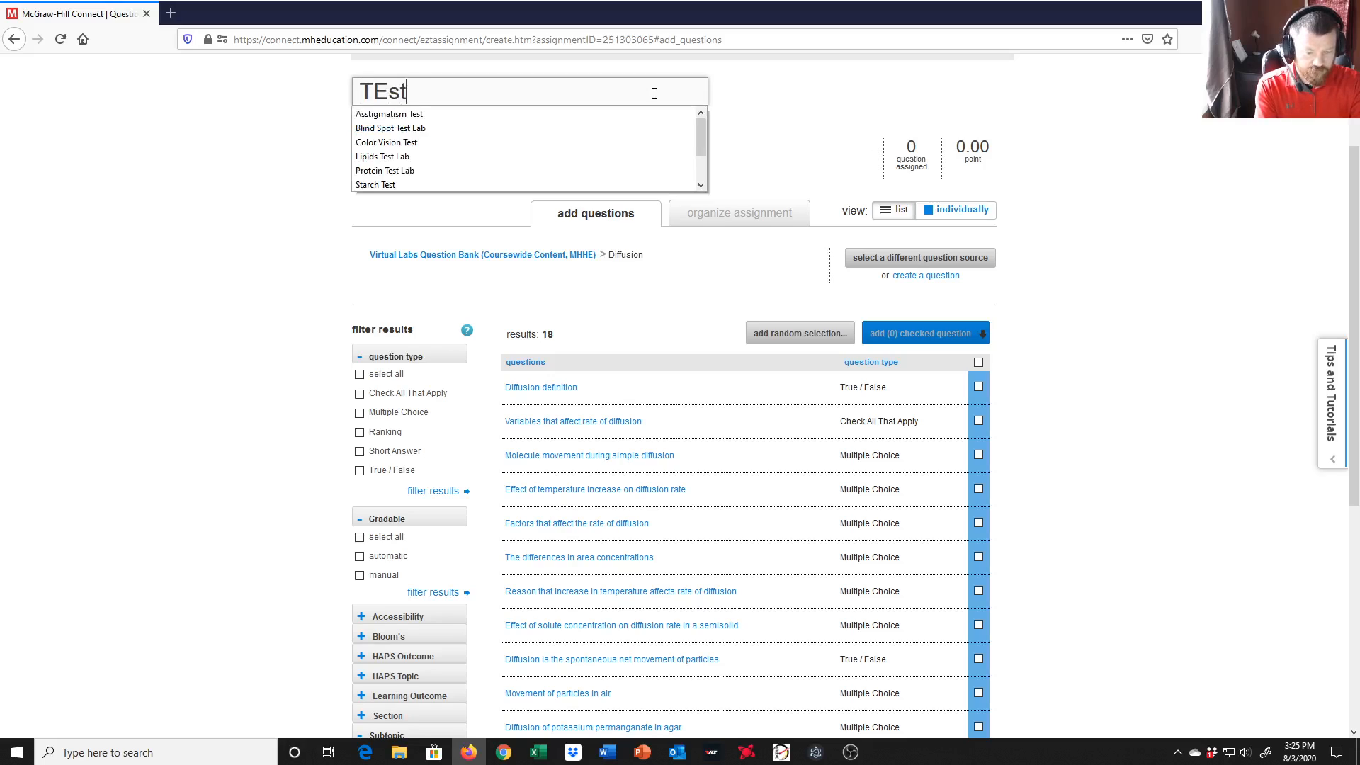
text(ssignment)
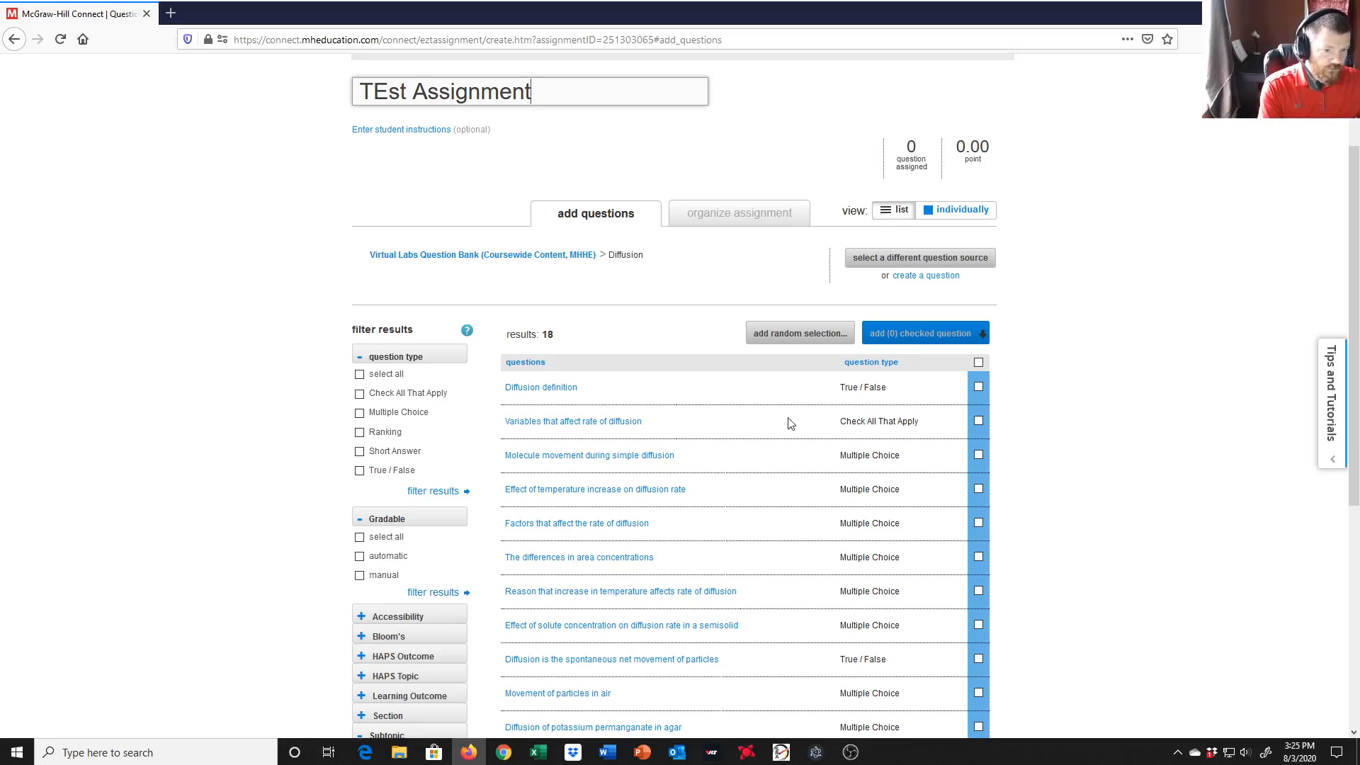
Select all of the filtered questions in the list
click(981, 363)
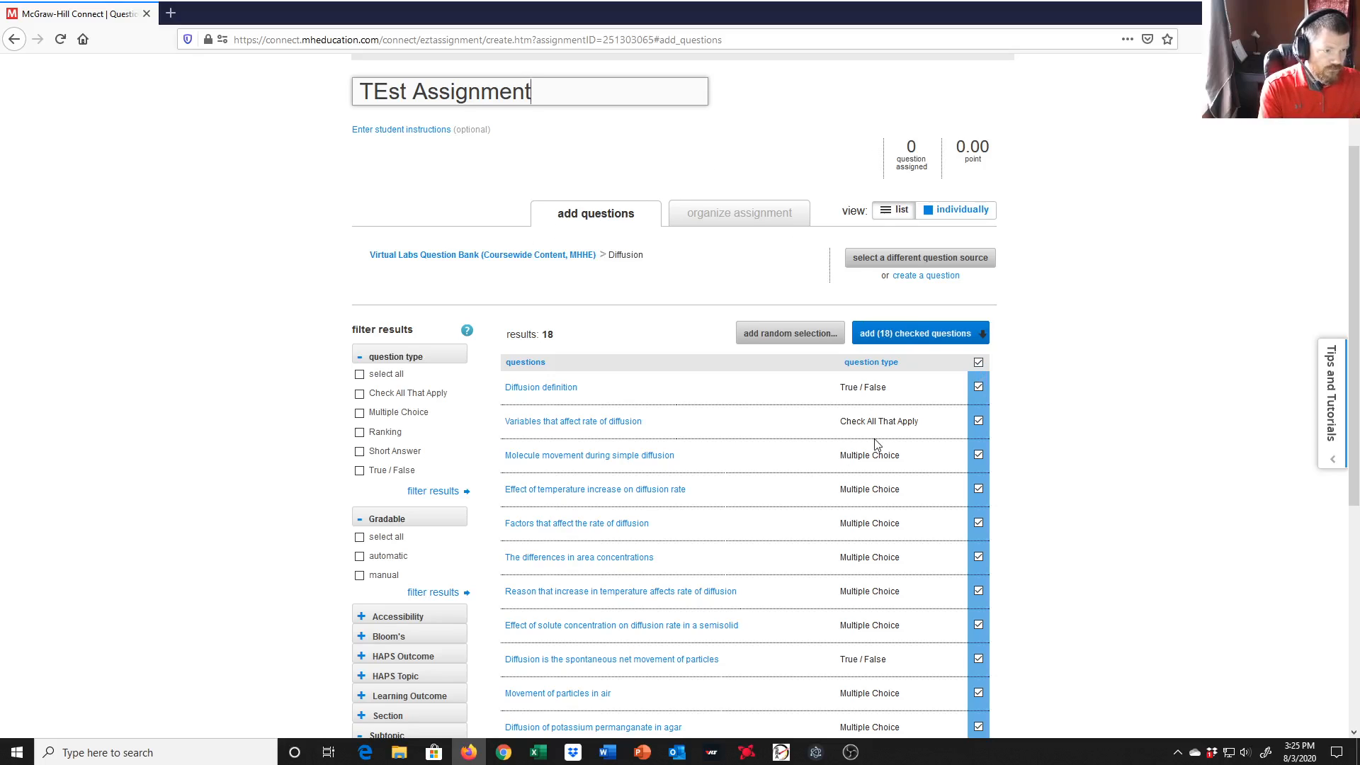
scroll(915, 350, down, 5)
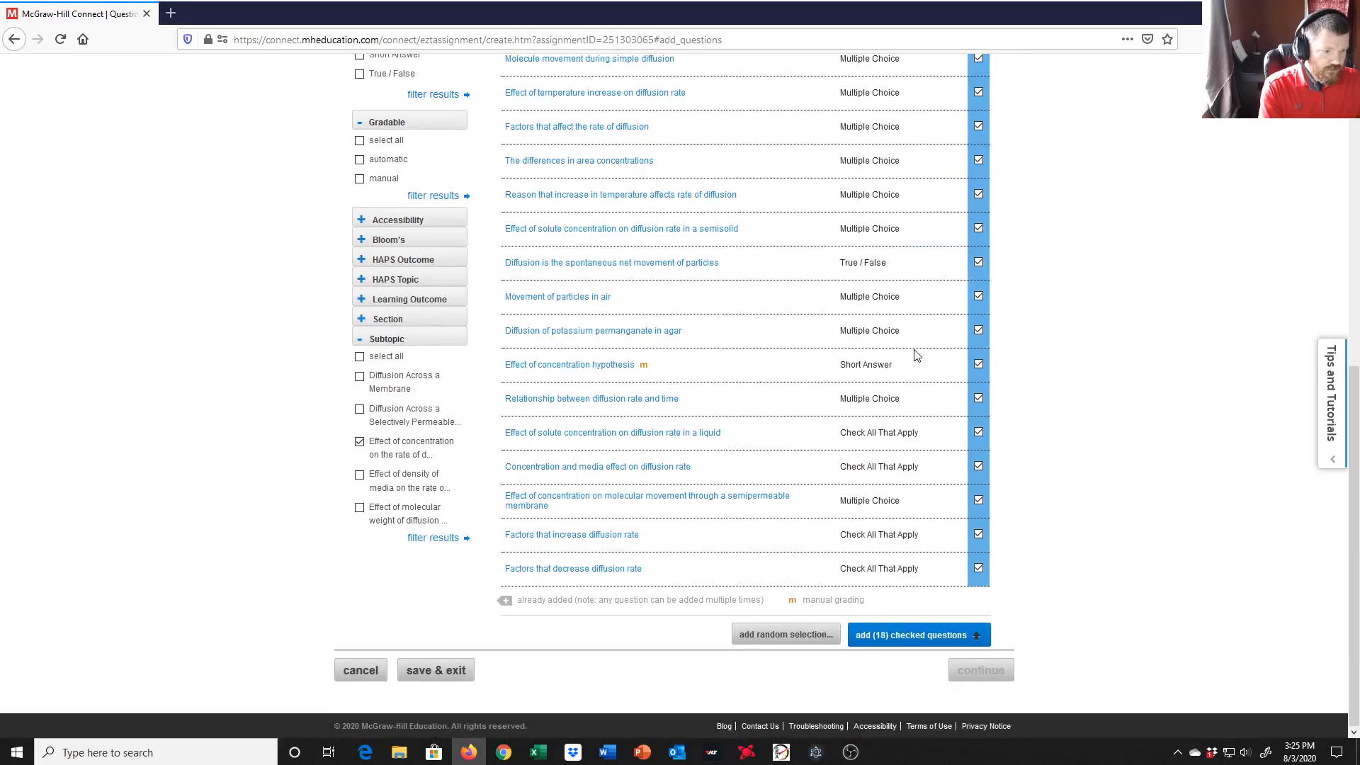
Add the checked questions to the assignment as individual questions and continue to the review page
click(955, 636)
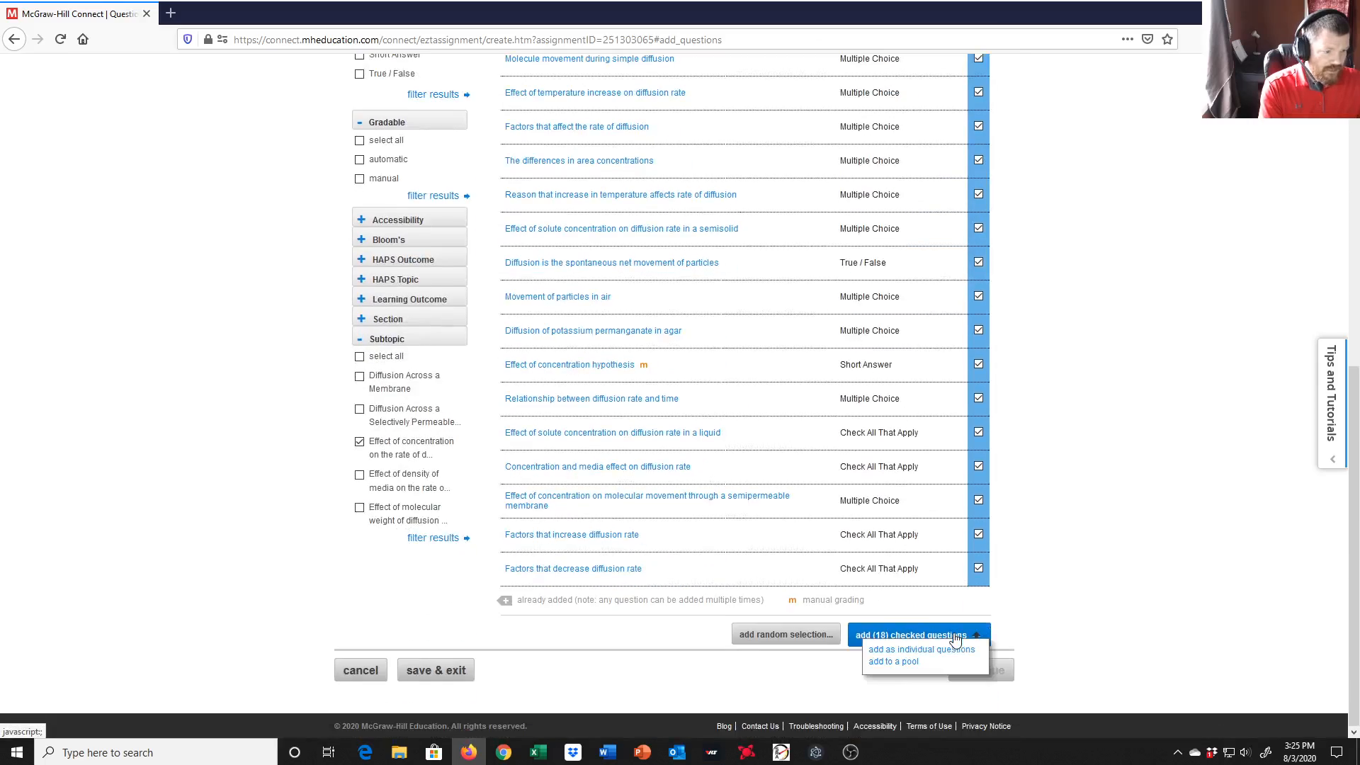
click(909, 652)
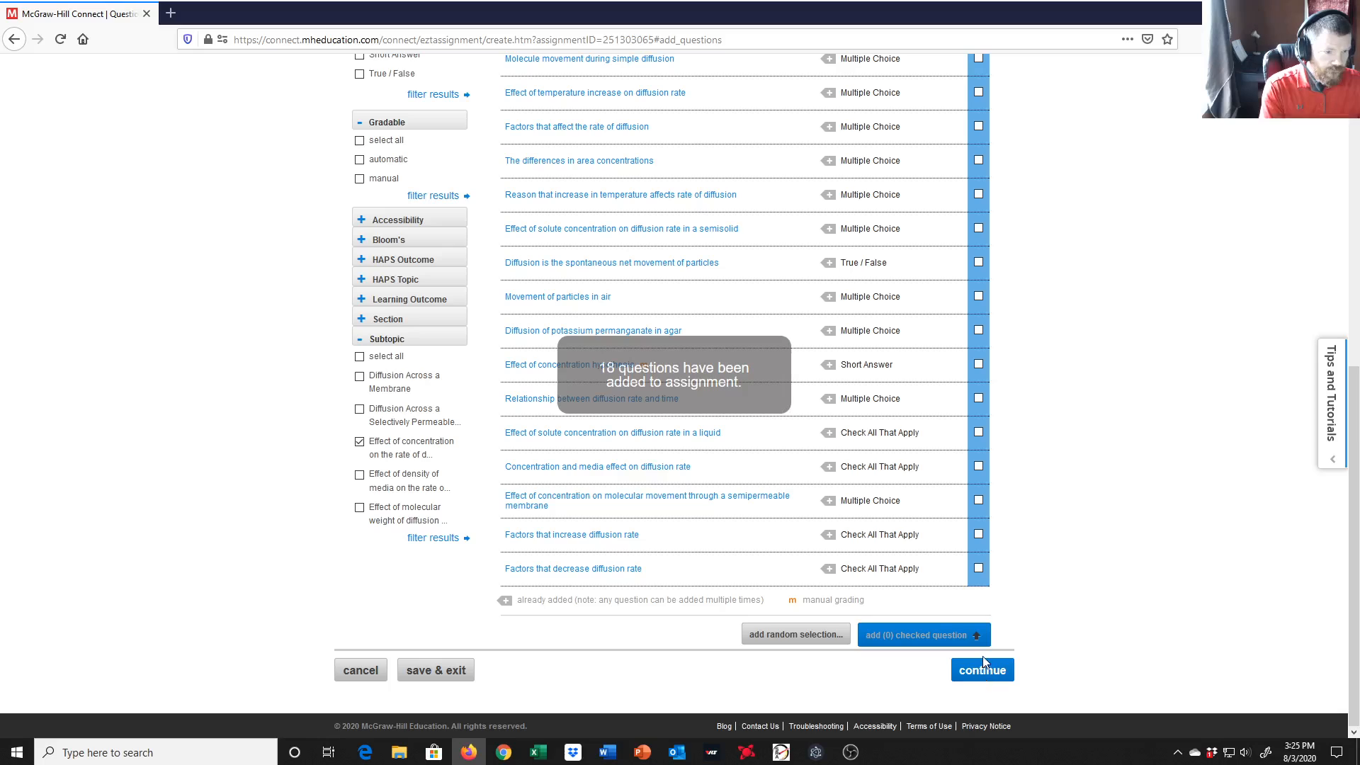
click(982, 675)
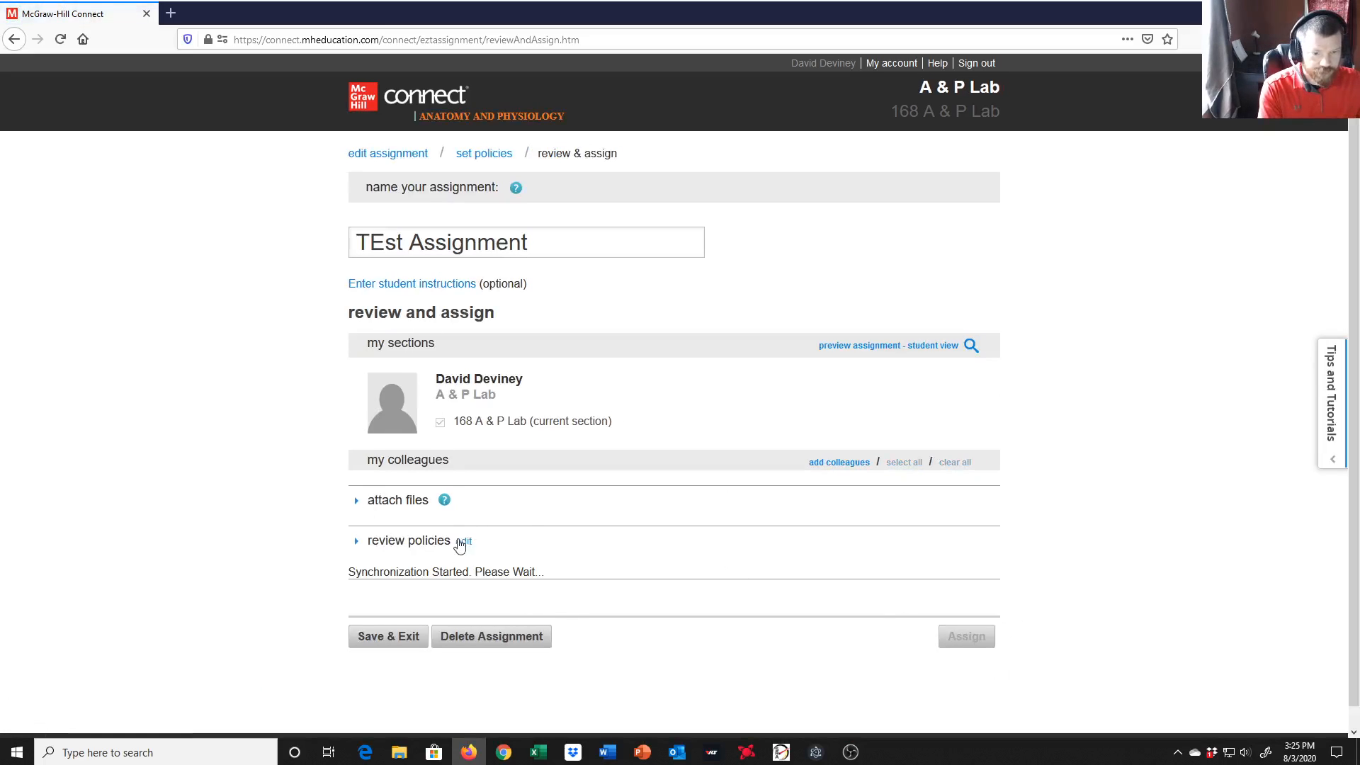
Set the assignment's due date to 08/05/2020 in its policies and assign it to the section
click(481, 157)
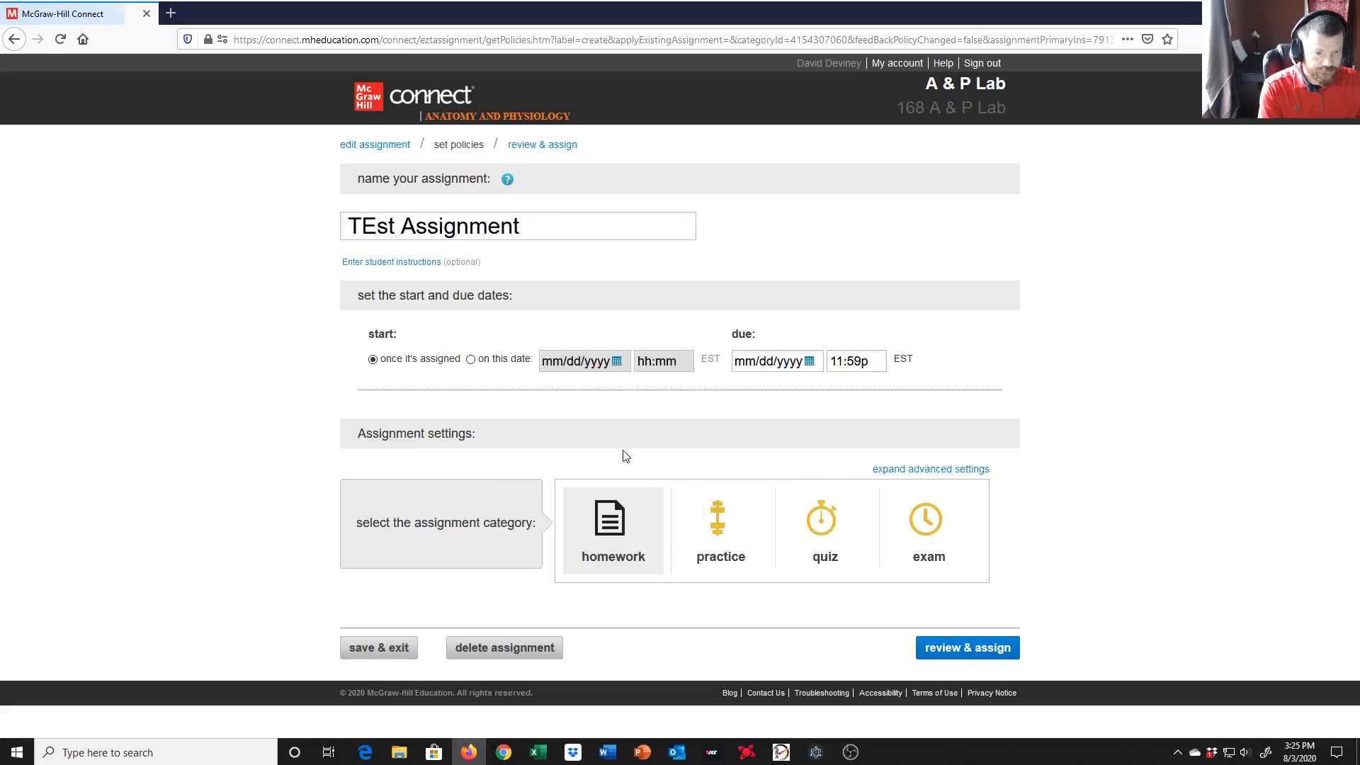
click(809, 361)
click(797, 421)
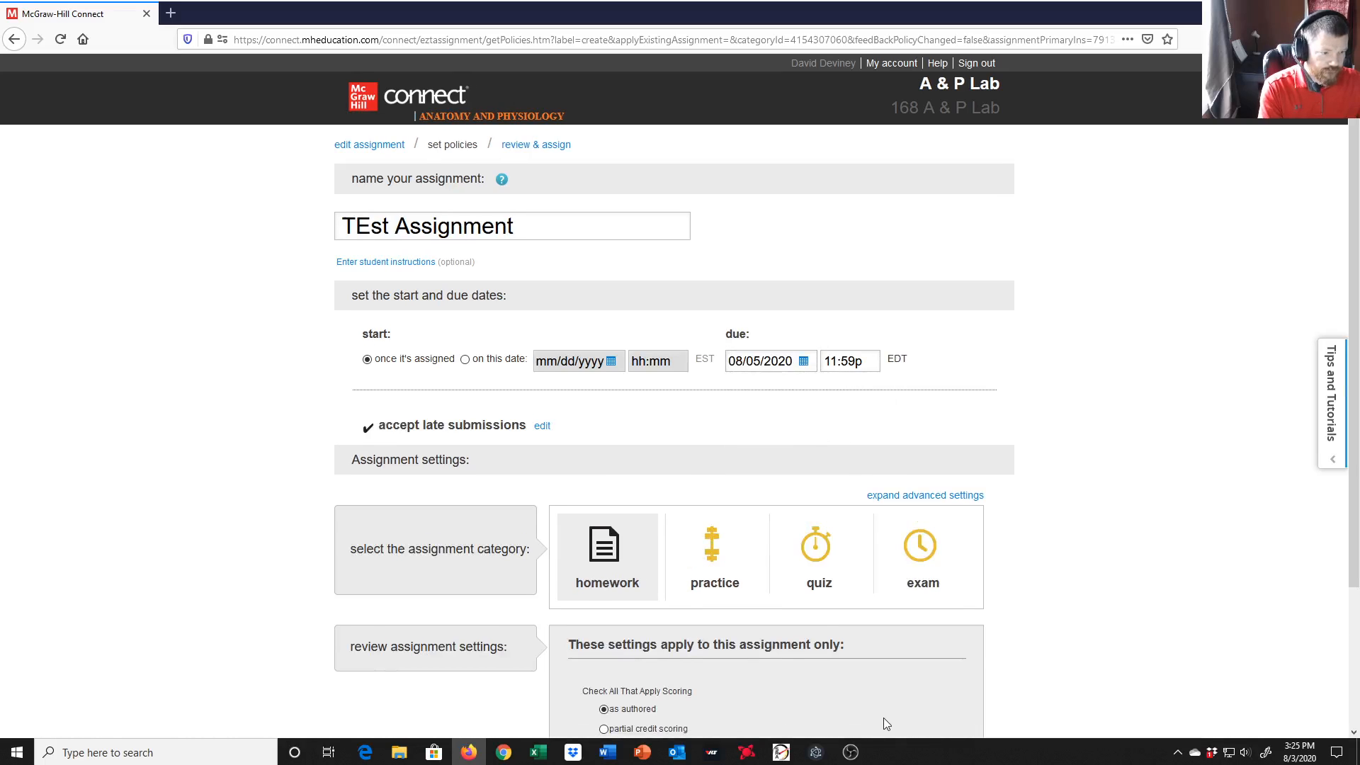
scroll(883, 719, down, 3)
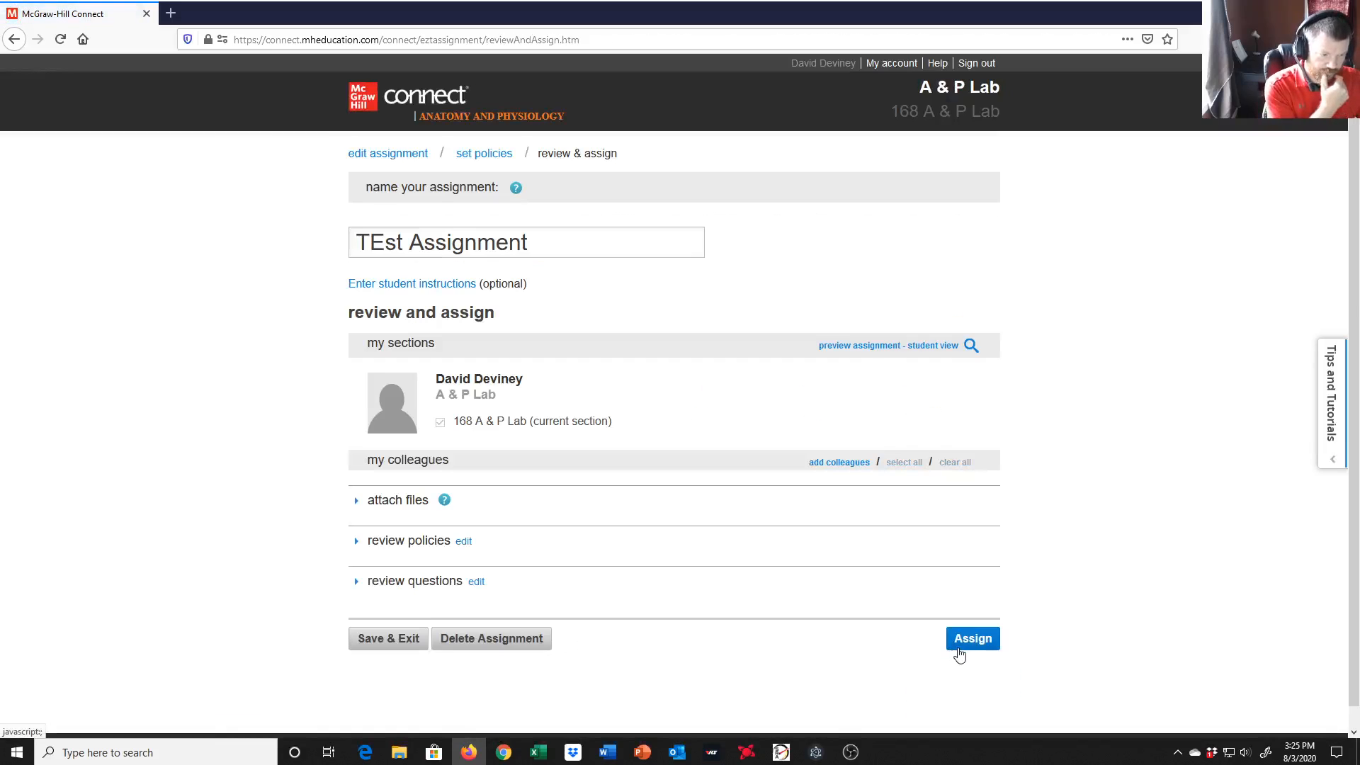
click(963, 640)
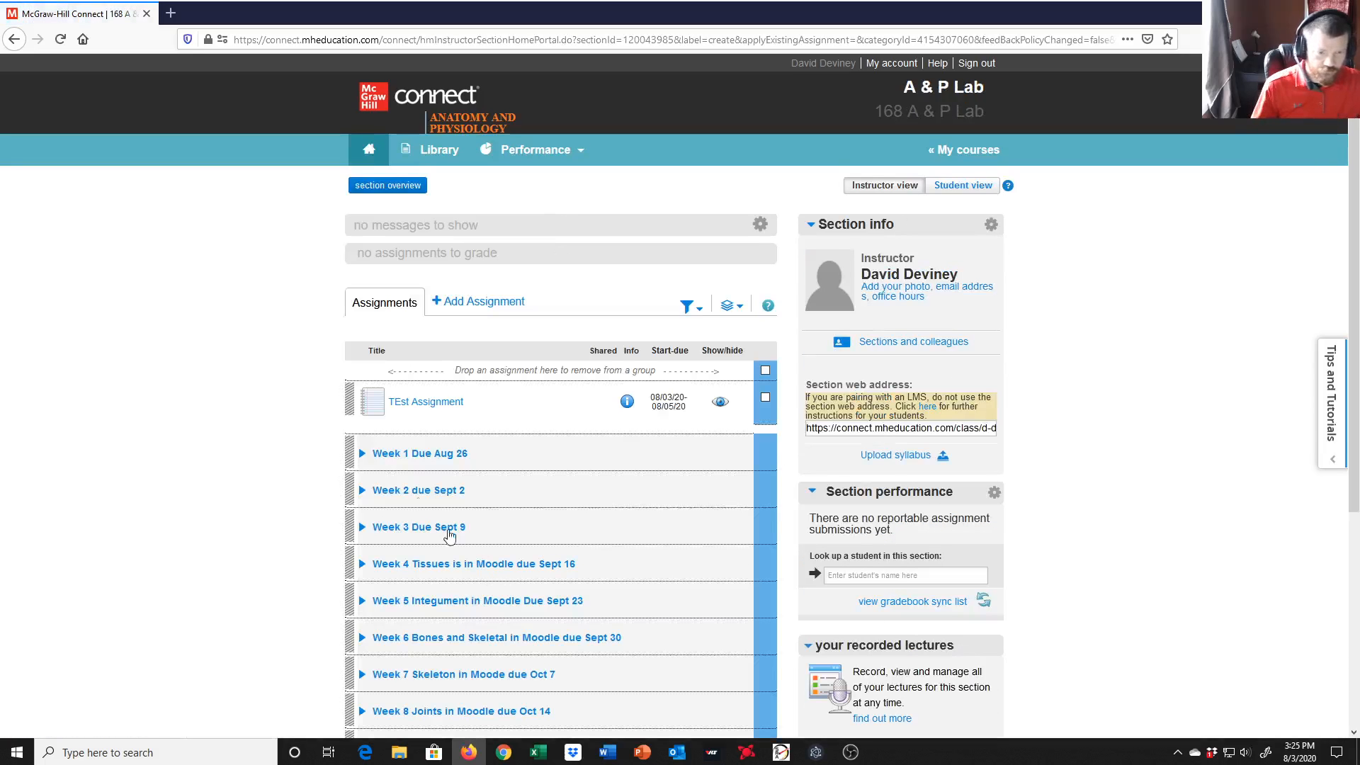
Create a new assignment group named Test Group
scroll(240, 428, down, 3)
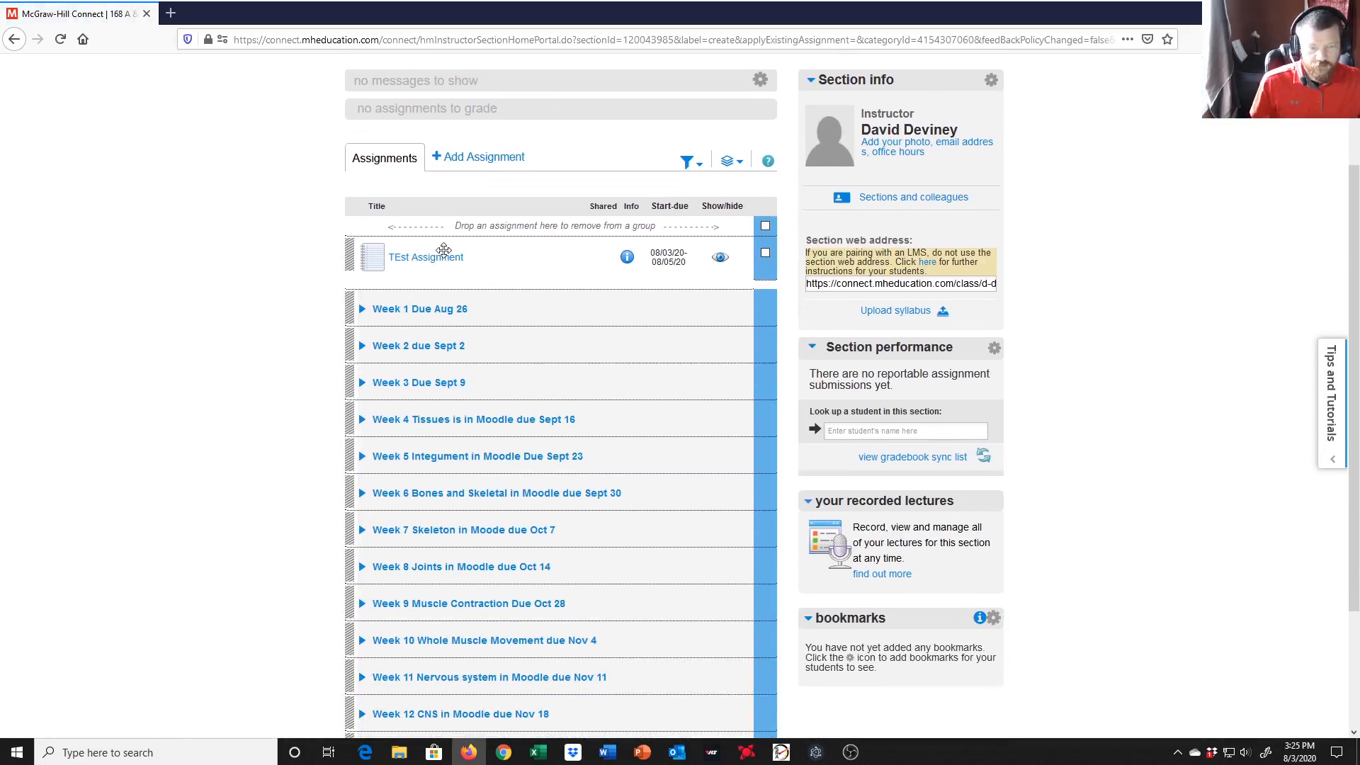
scroll(439, 435, up, 3)
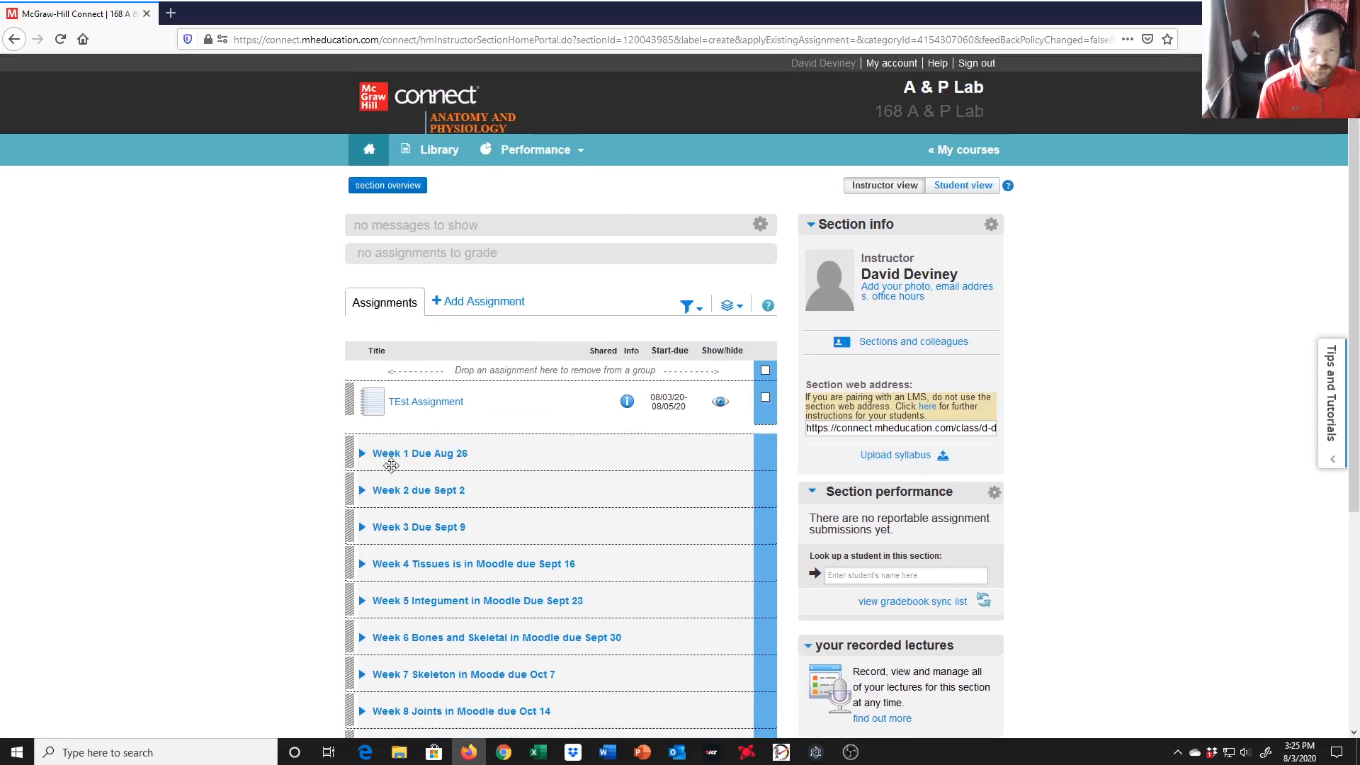
scroll(410, 525, down, 5)
scroll(407, 528, up, 5)
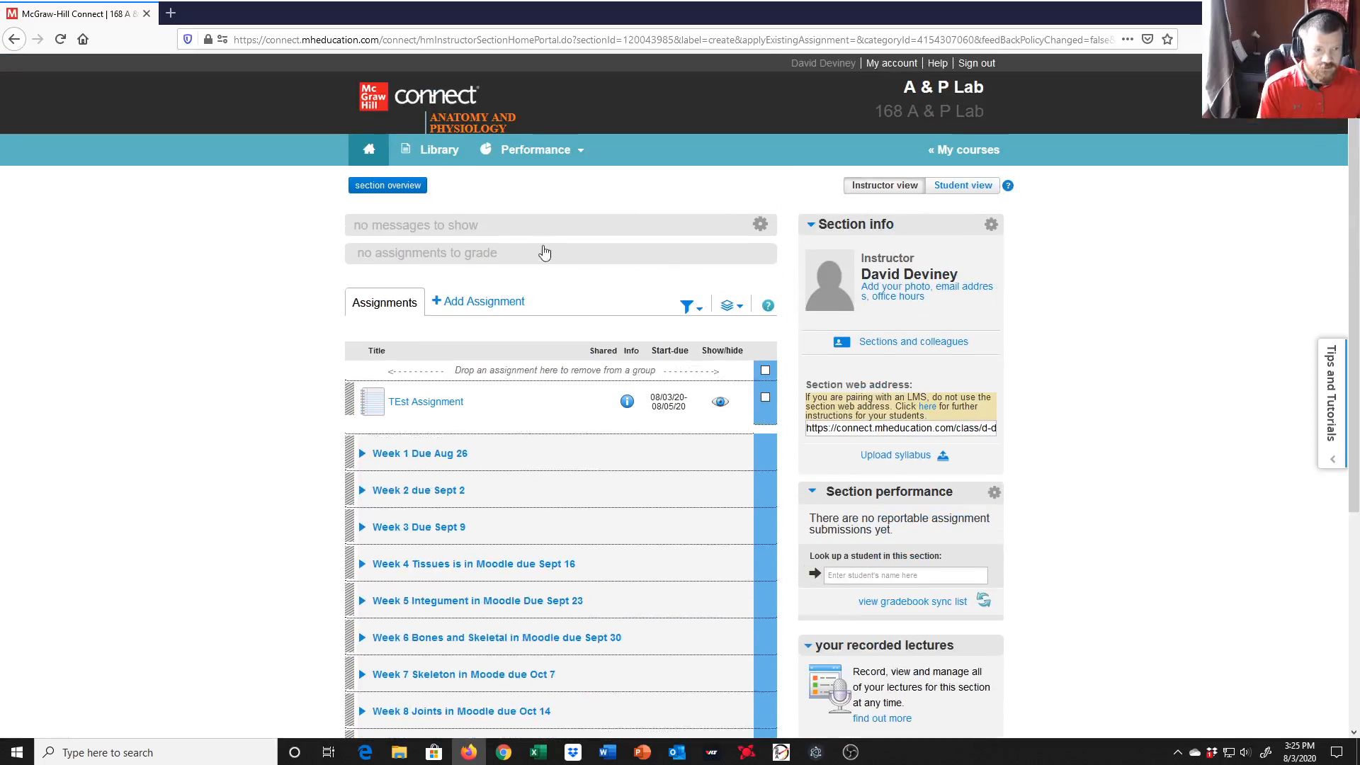
click(730, 306)
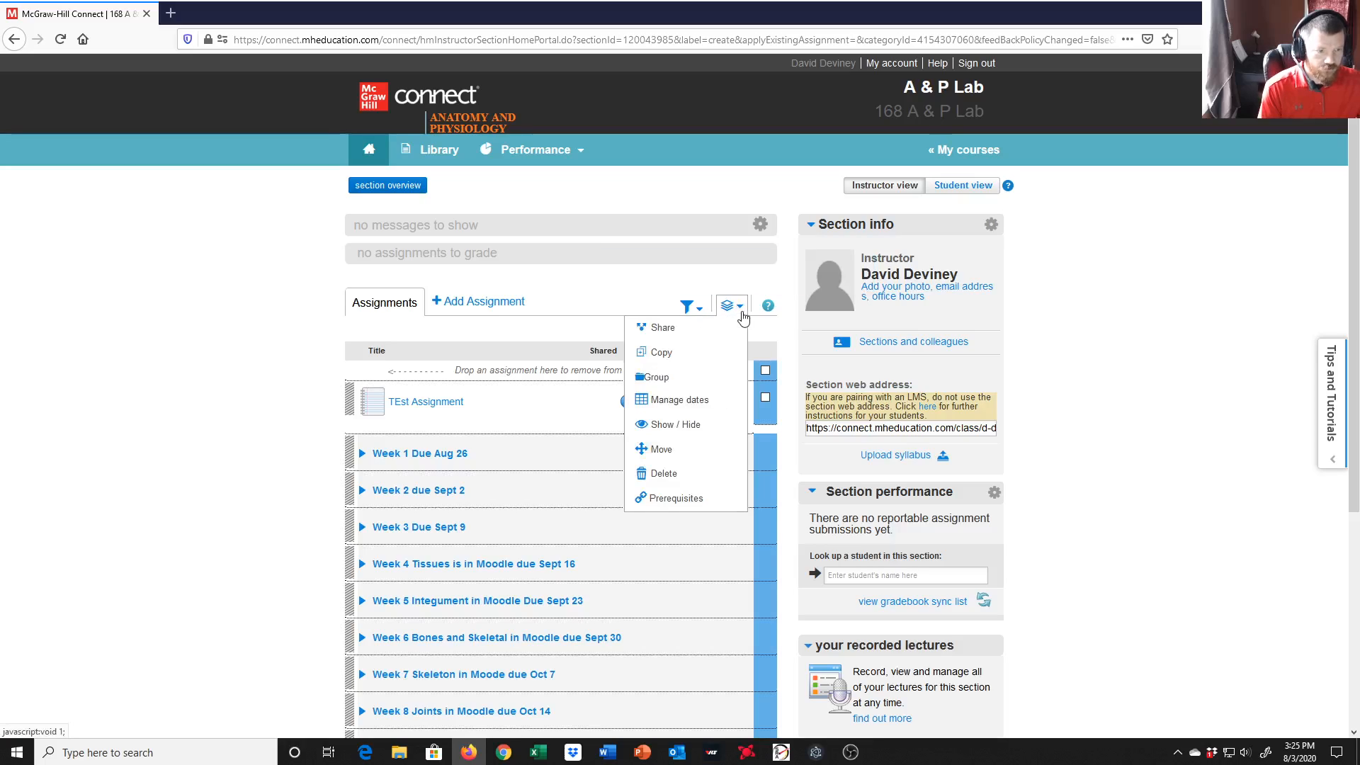
mouse_move(700, 385)
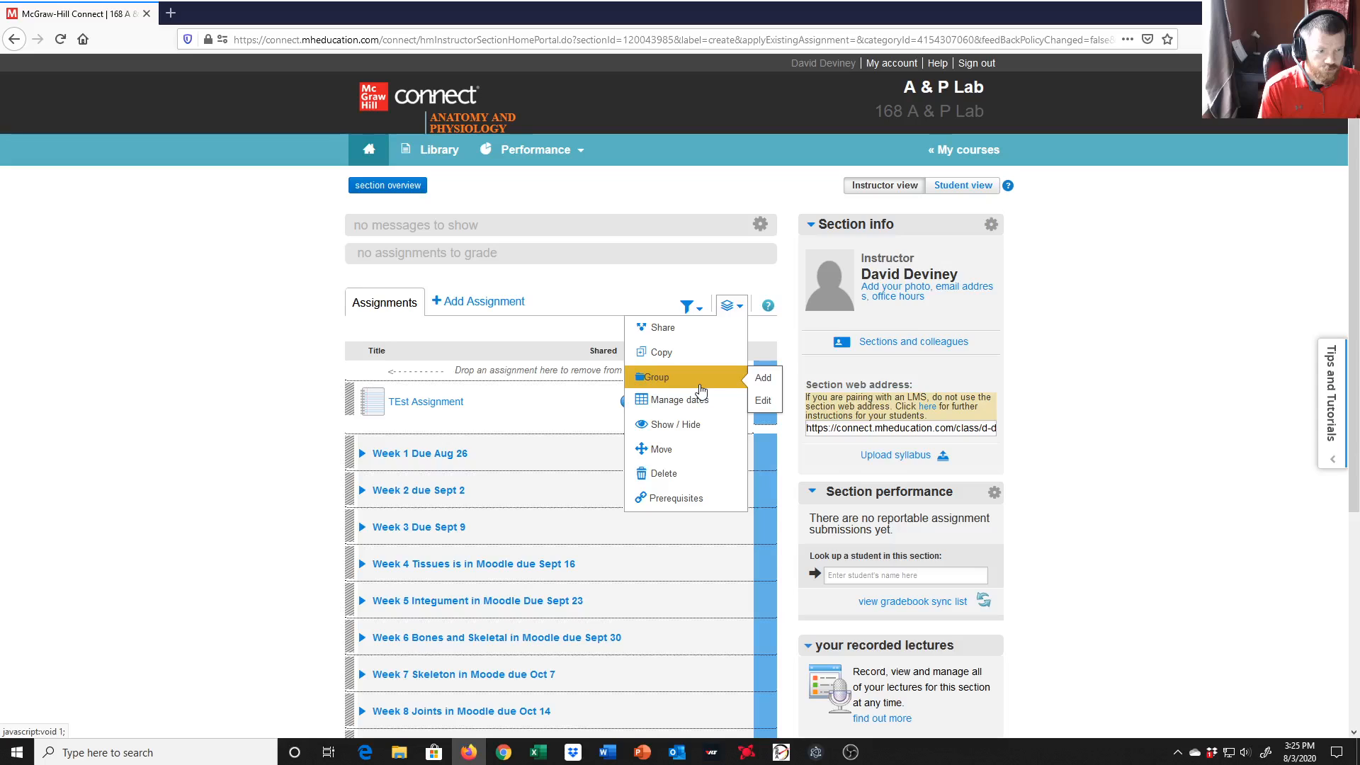
click(761, 383)
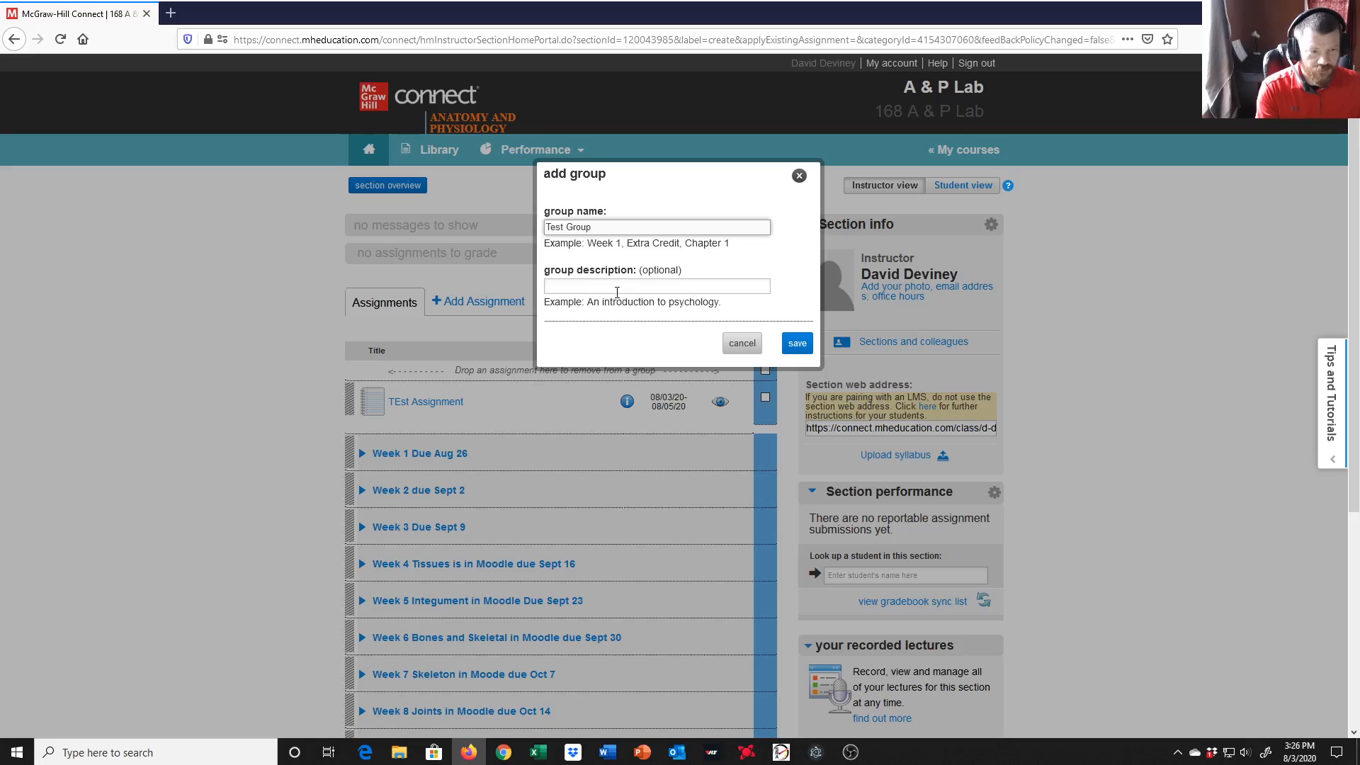
click(798, 344)
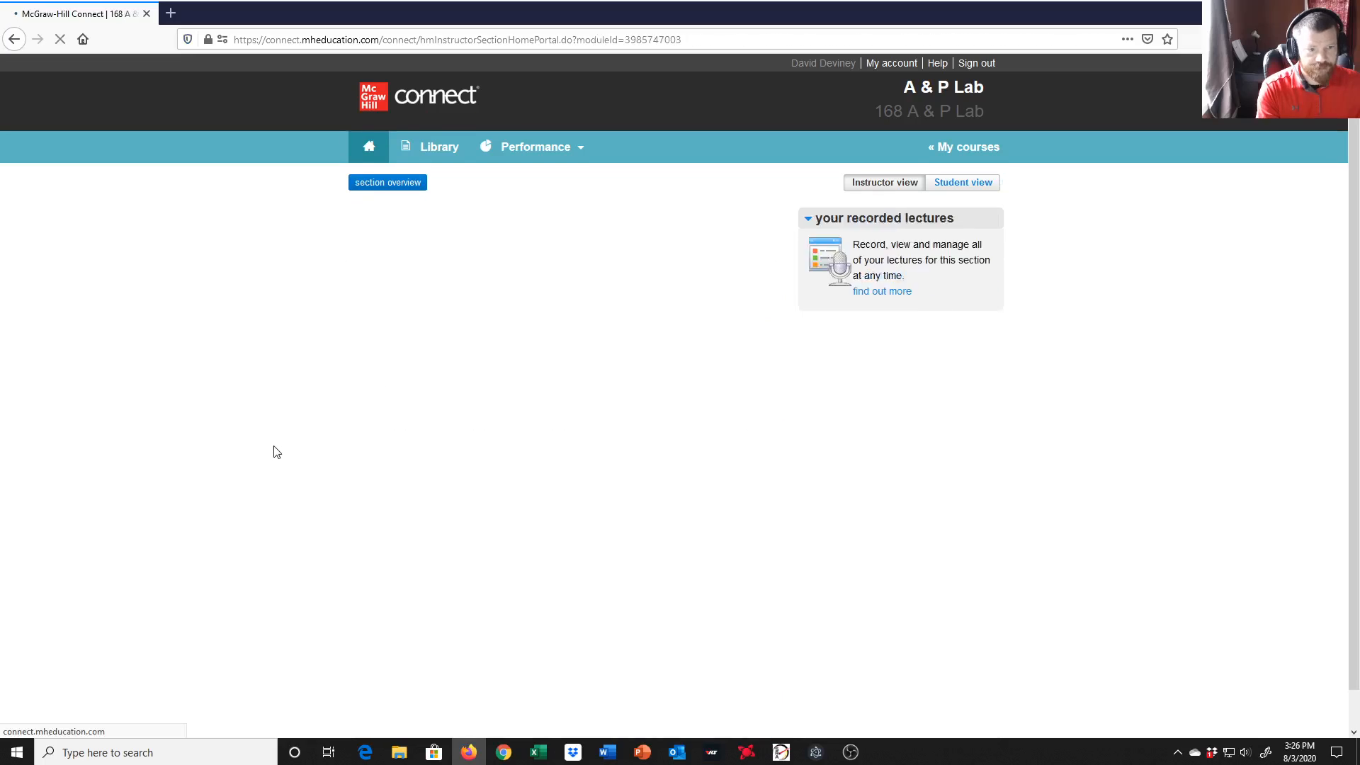
Move TEst Assignment into the Test Group group
scroll(275, 450, down, 5)
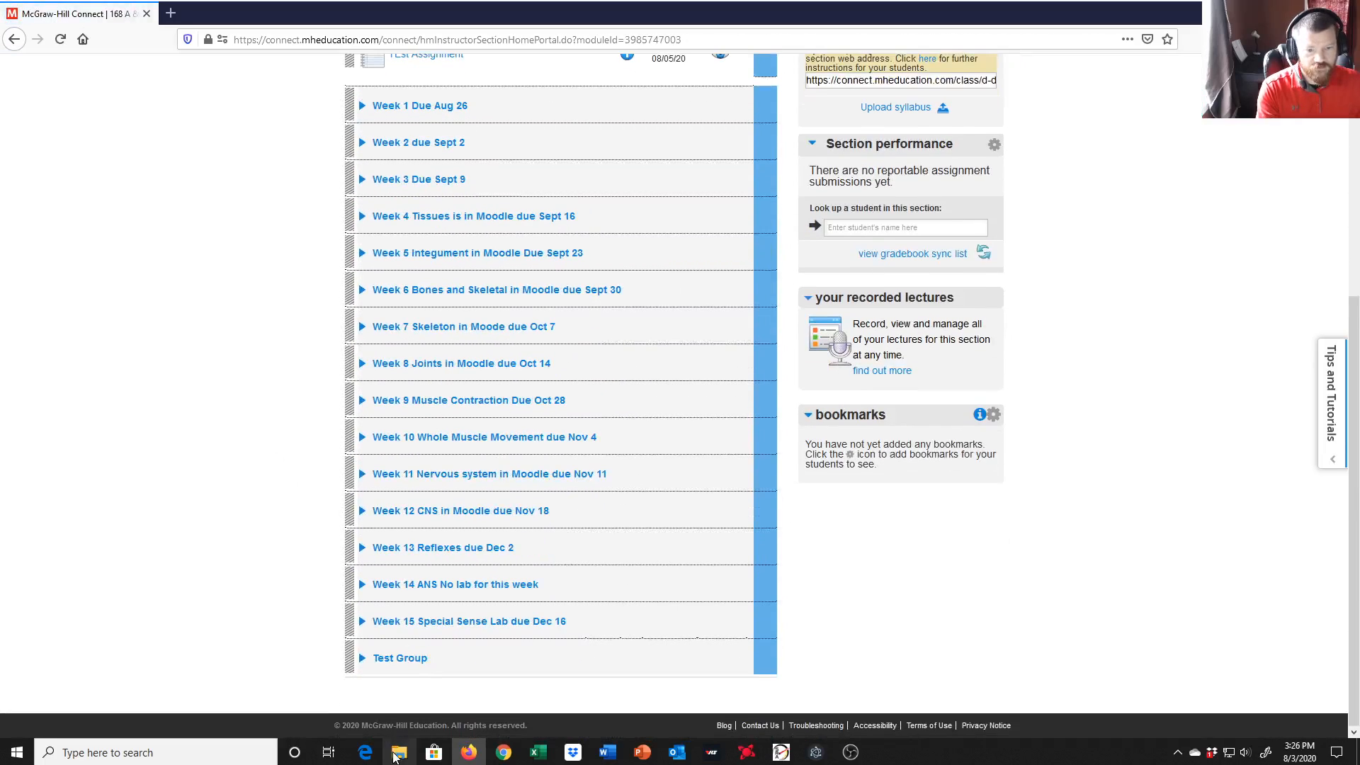
scroll(294, 611, up, 5)
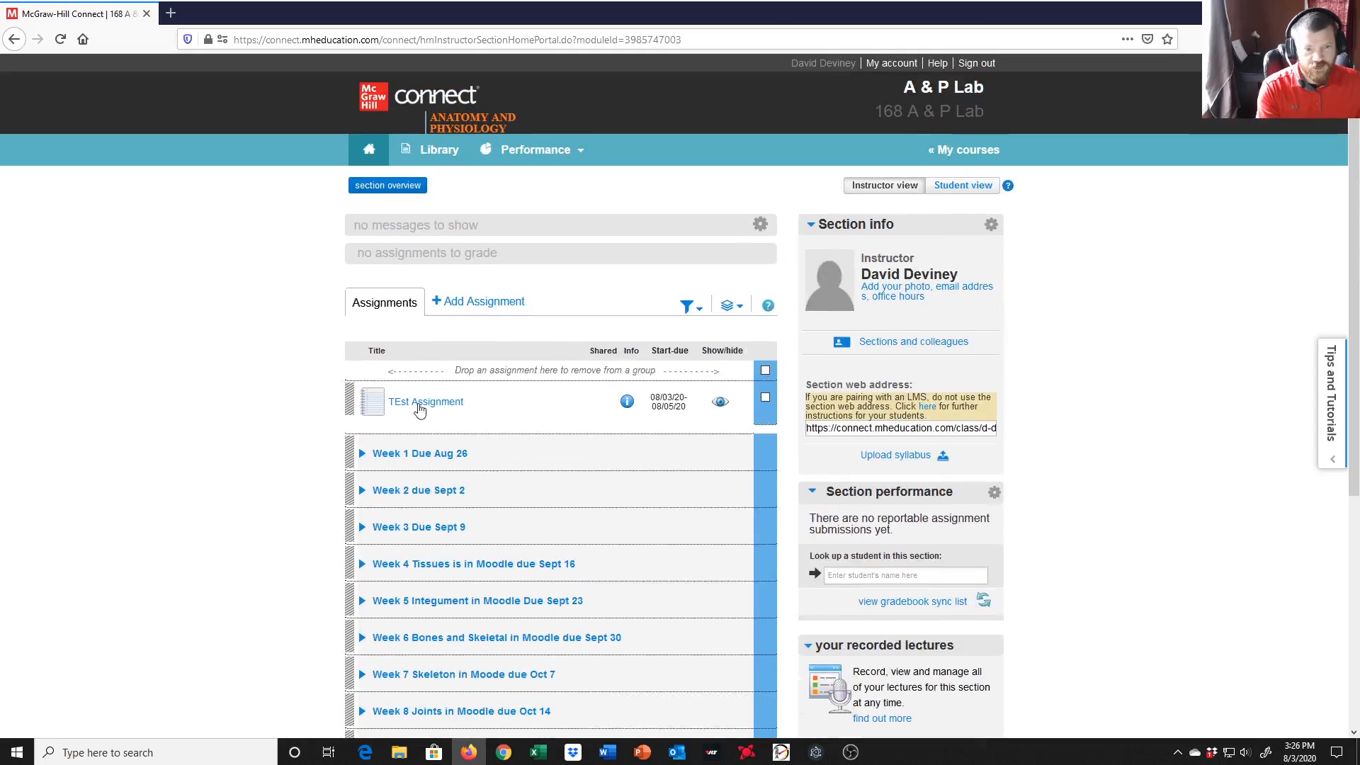
scroll(305, 396, down, 4)
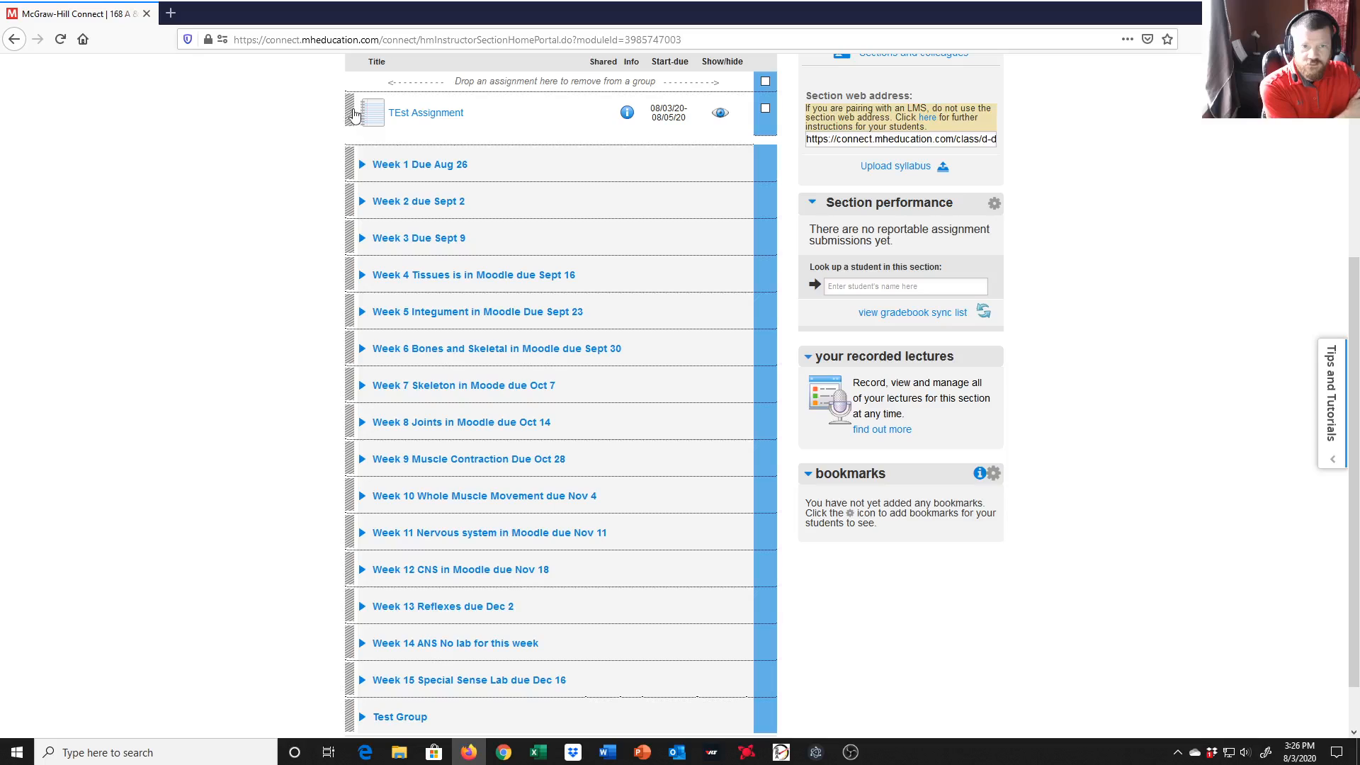
drag(350, 114, 370, 717)
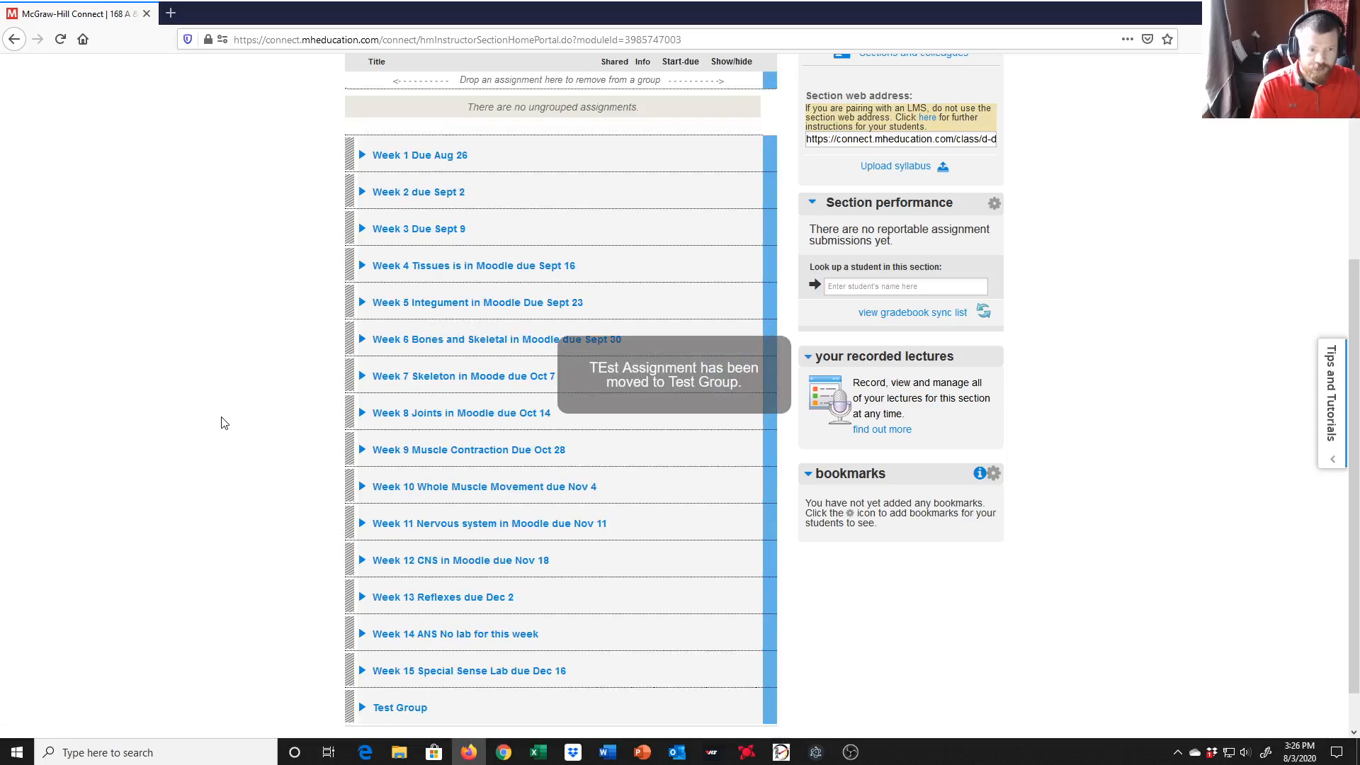
Expand and collapse the Week 1 and Week 2 groups to review the assignments inside them
scroll(221, 423, down, 1)
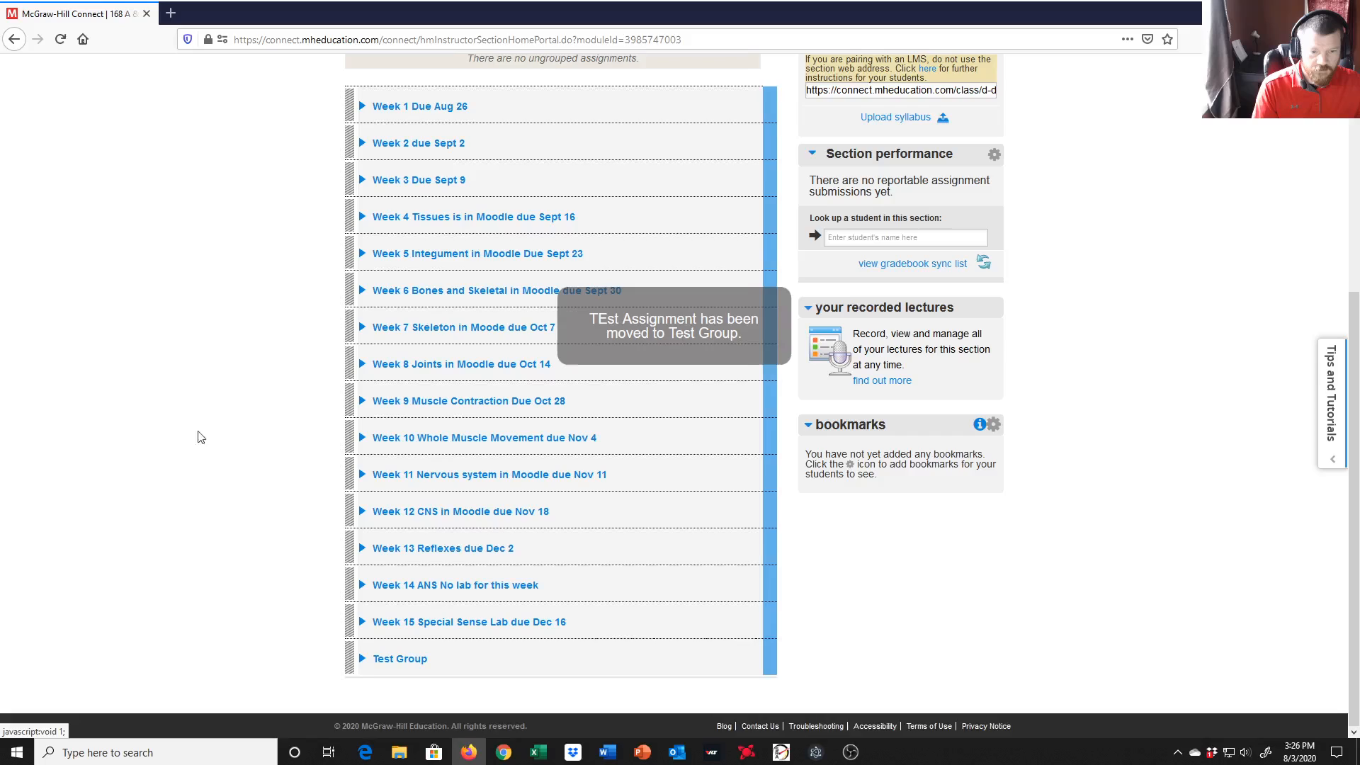
scroll(151, 379, down, 1)
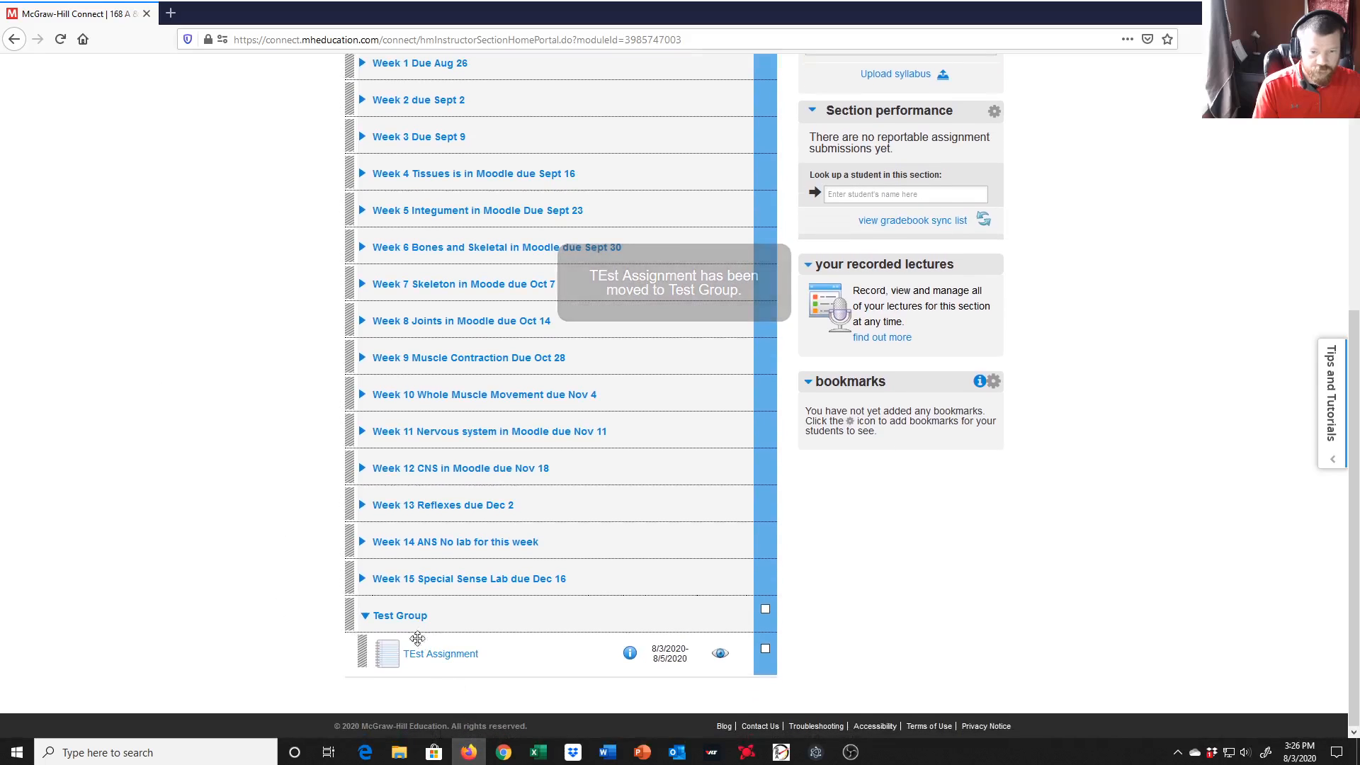
scroll(368, 638, up, 4)
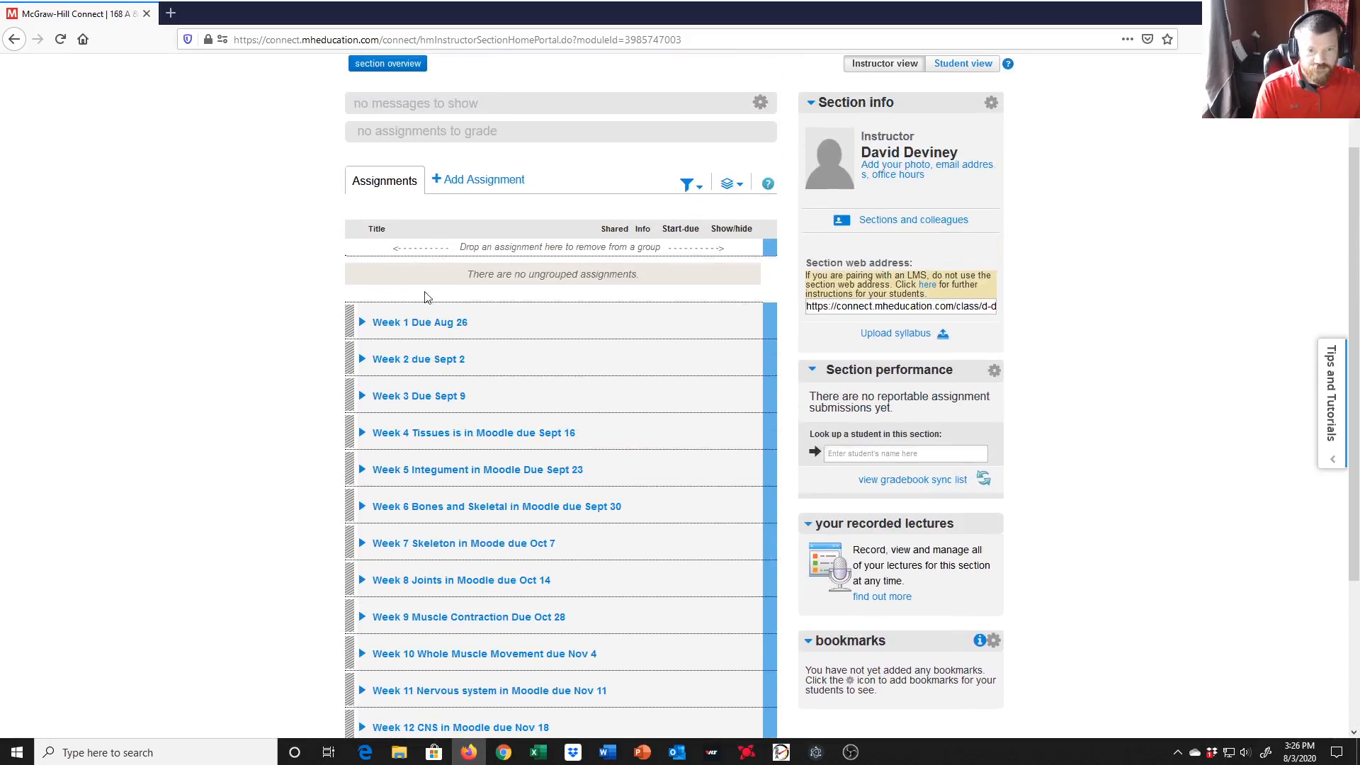
click(363, 322)
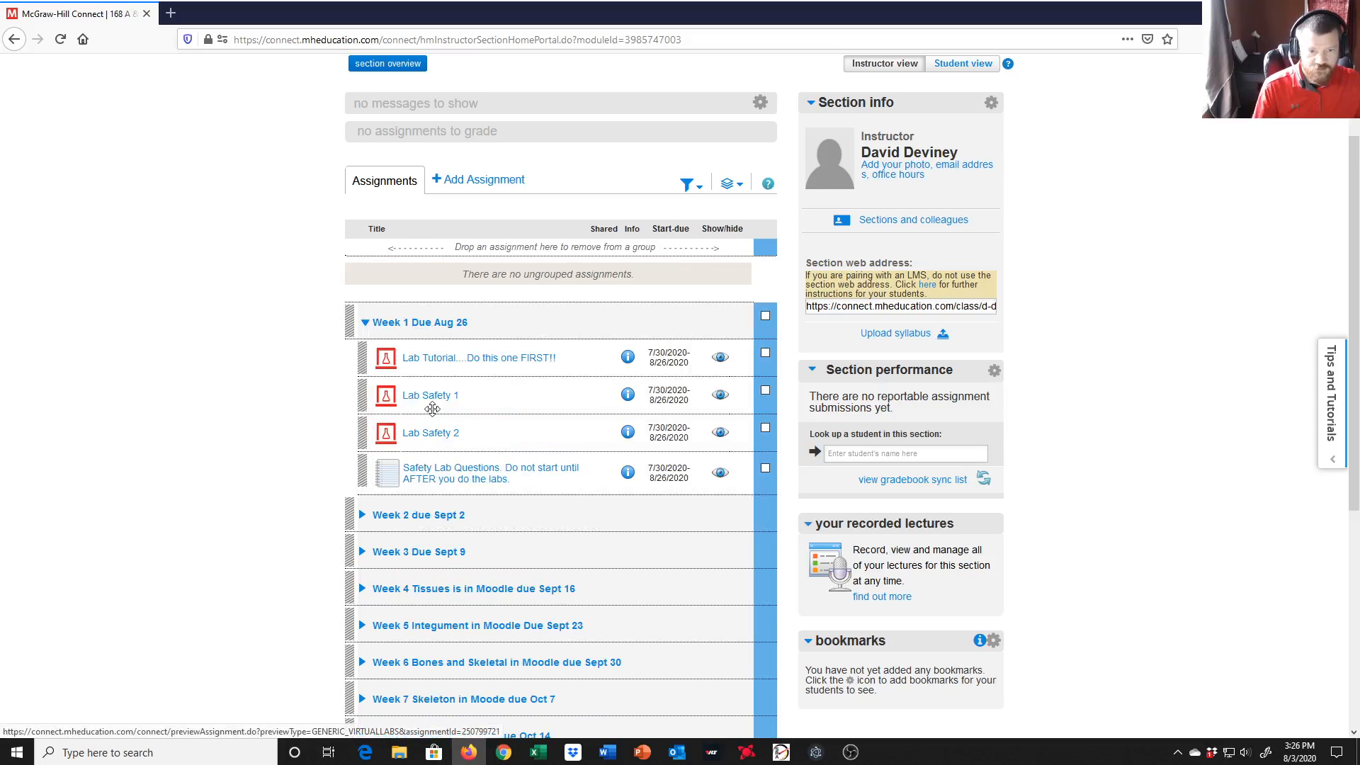
click(366, 324)
click(378, 360)
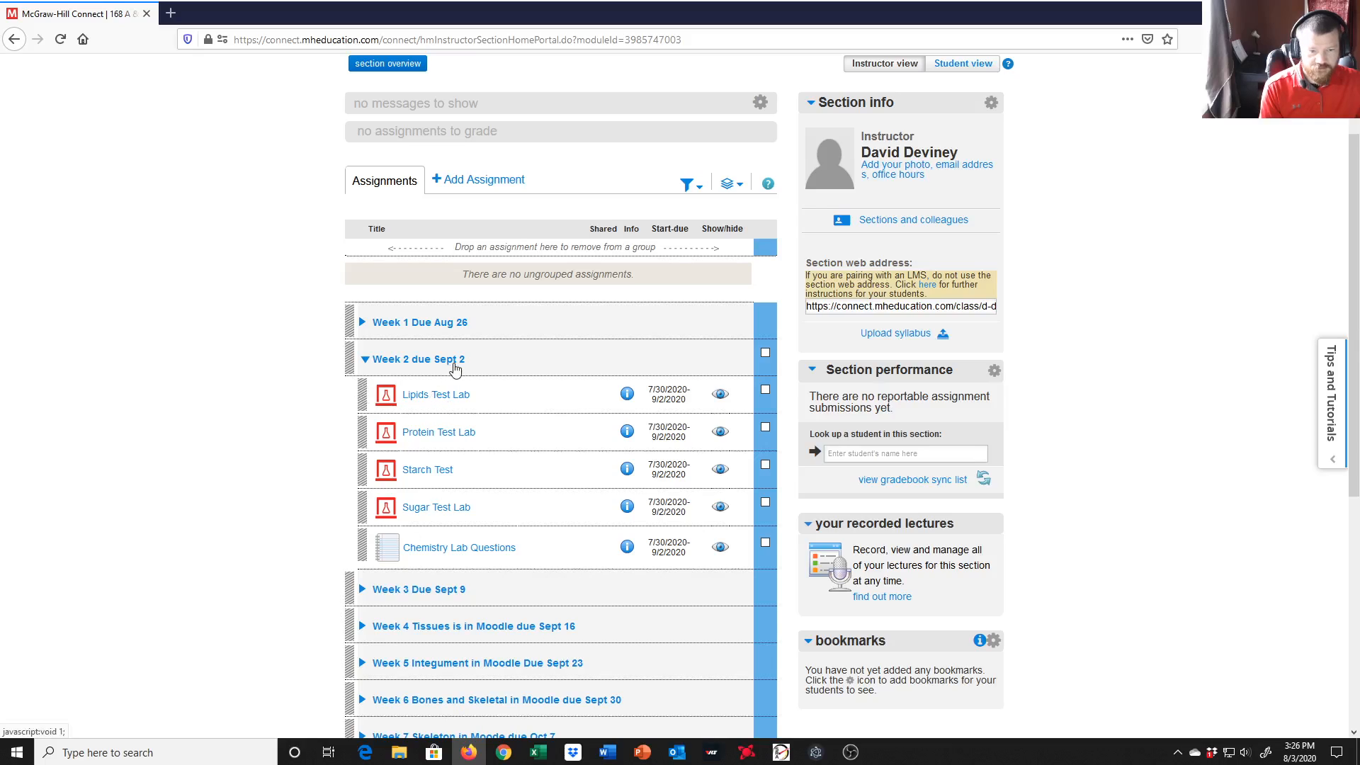
click(362, 359)
scroll(400, 361, down, 2)
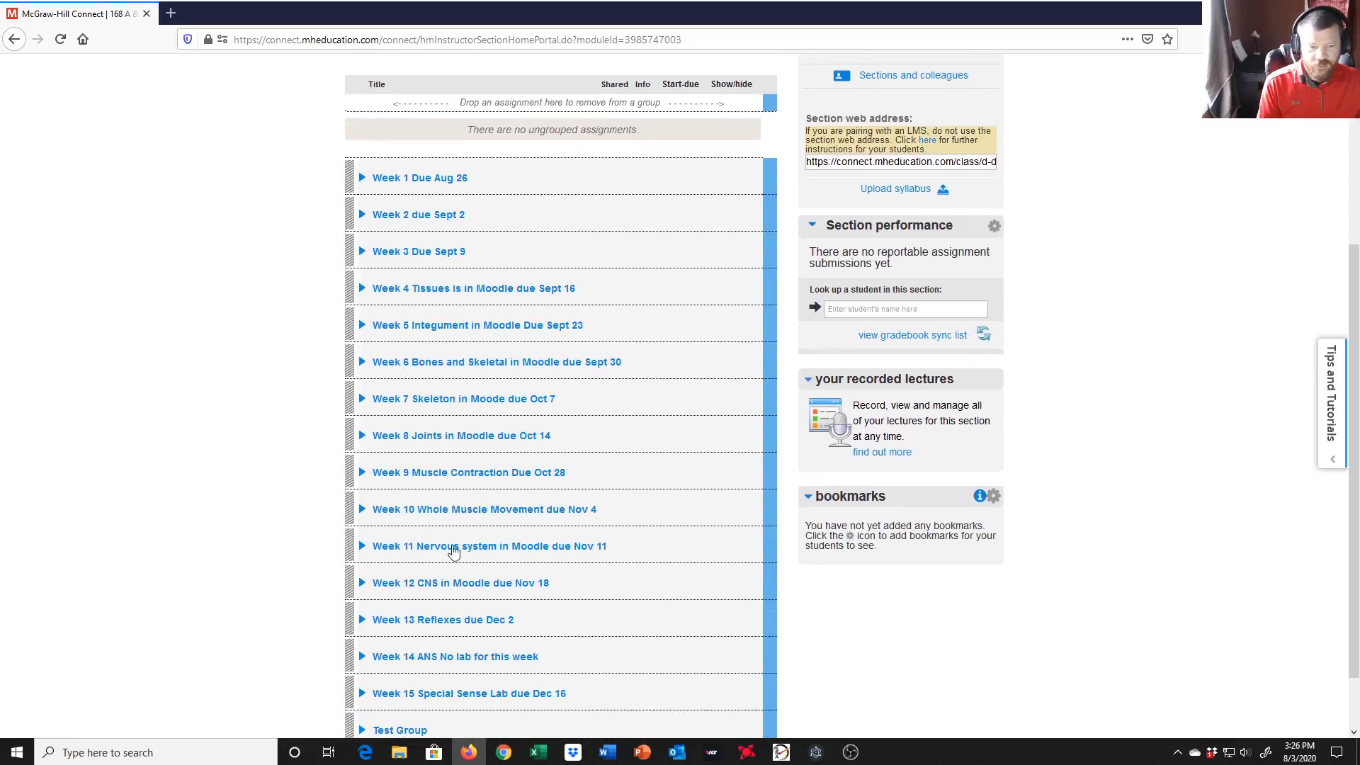
scroll(451, 545, down, 1)
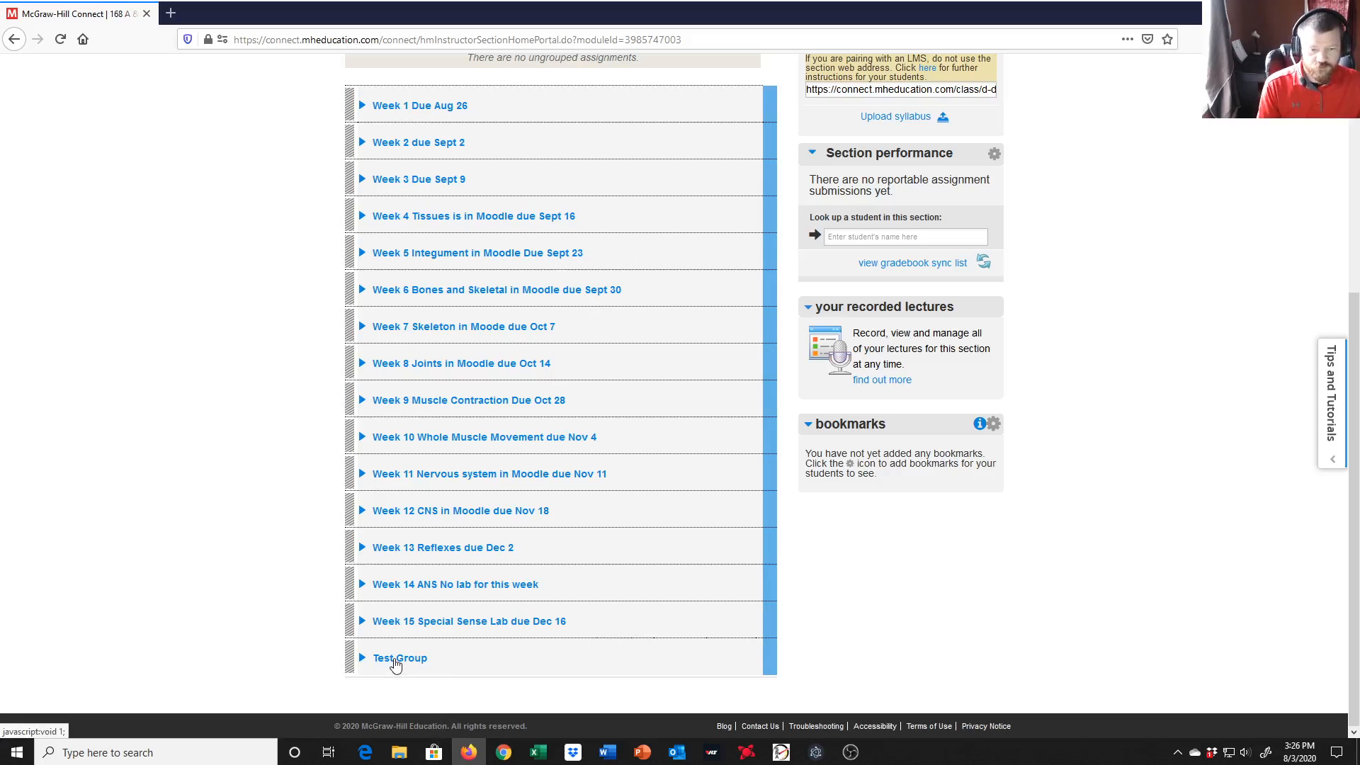
Delete TEst Assignment from the Test Group group
click(397, 659)
scroll(304, 577, down, 1)
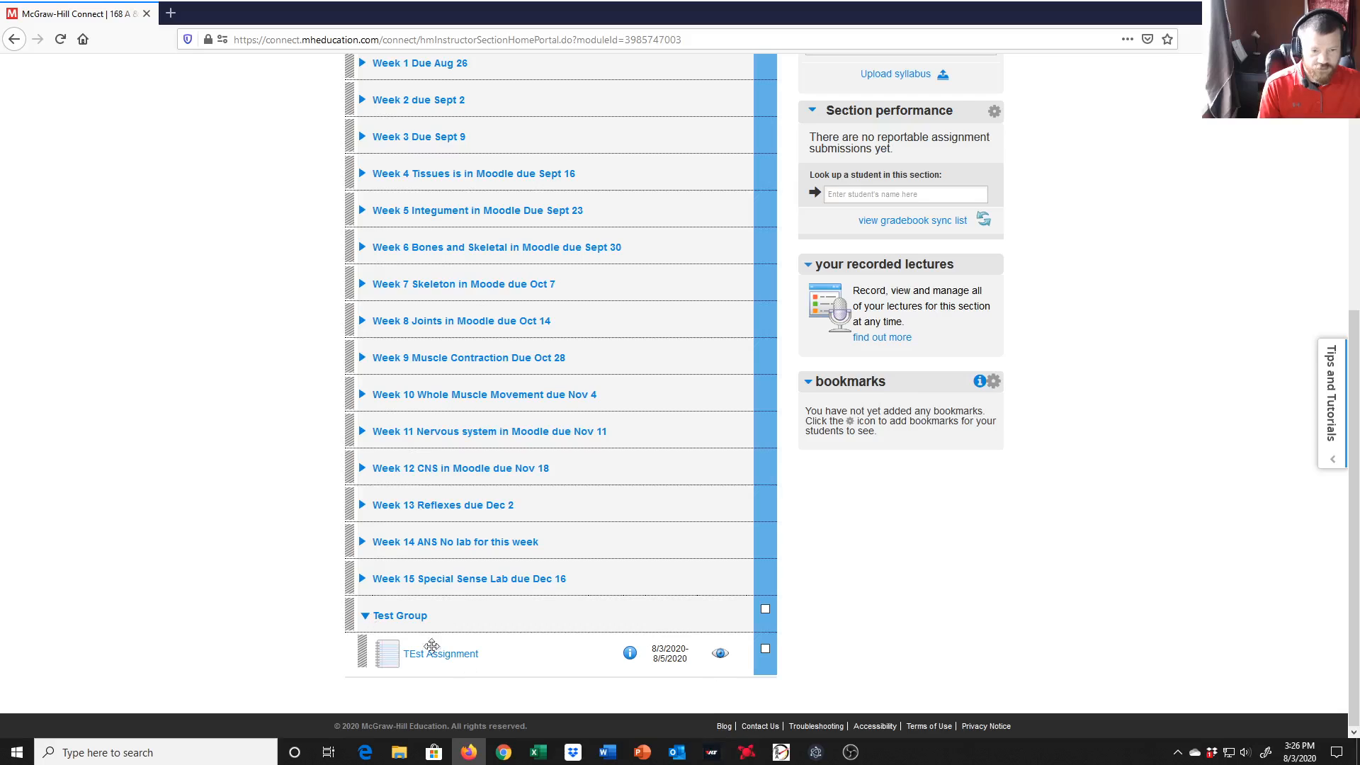
click(764, 652)
scroll(751, 662, up, 5)
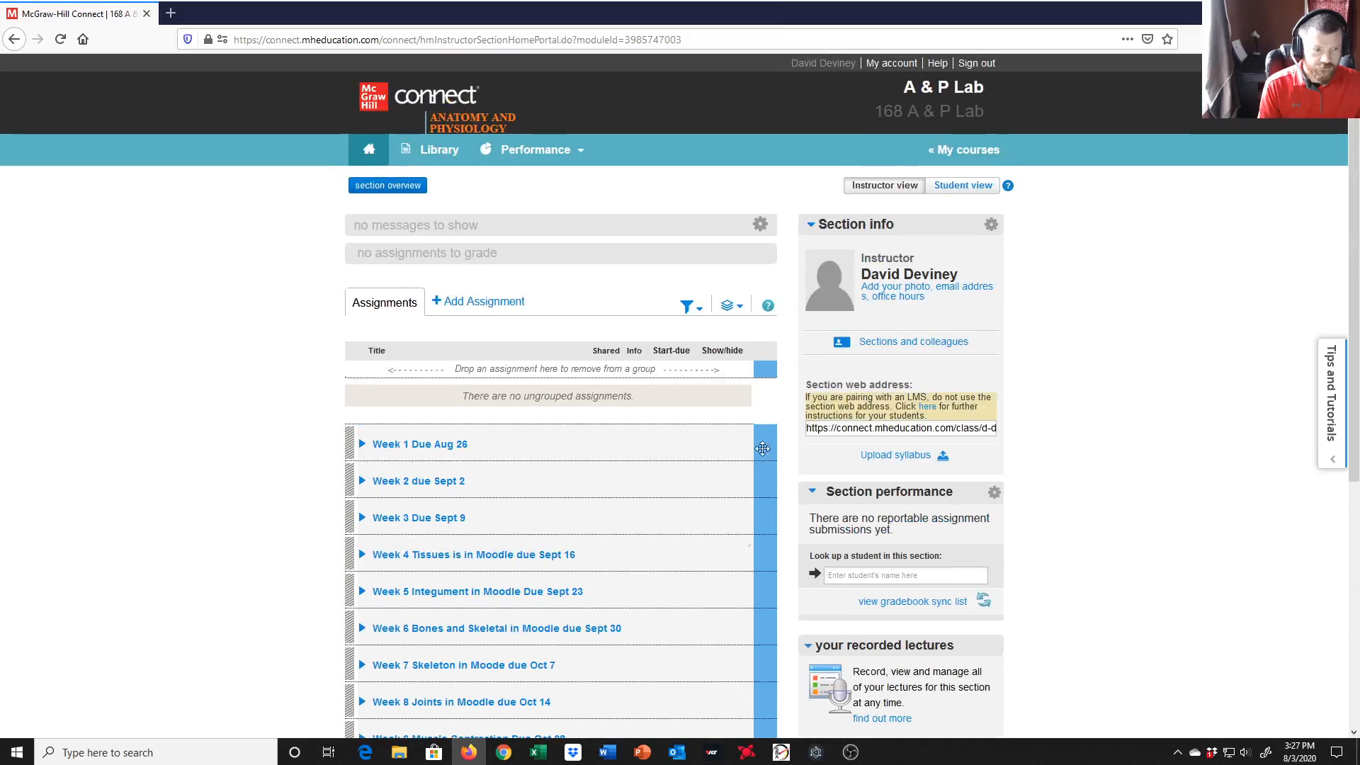
click(731, 307)
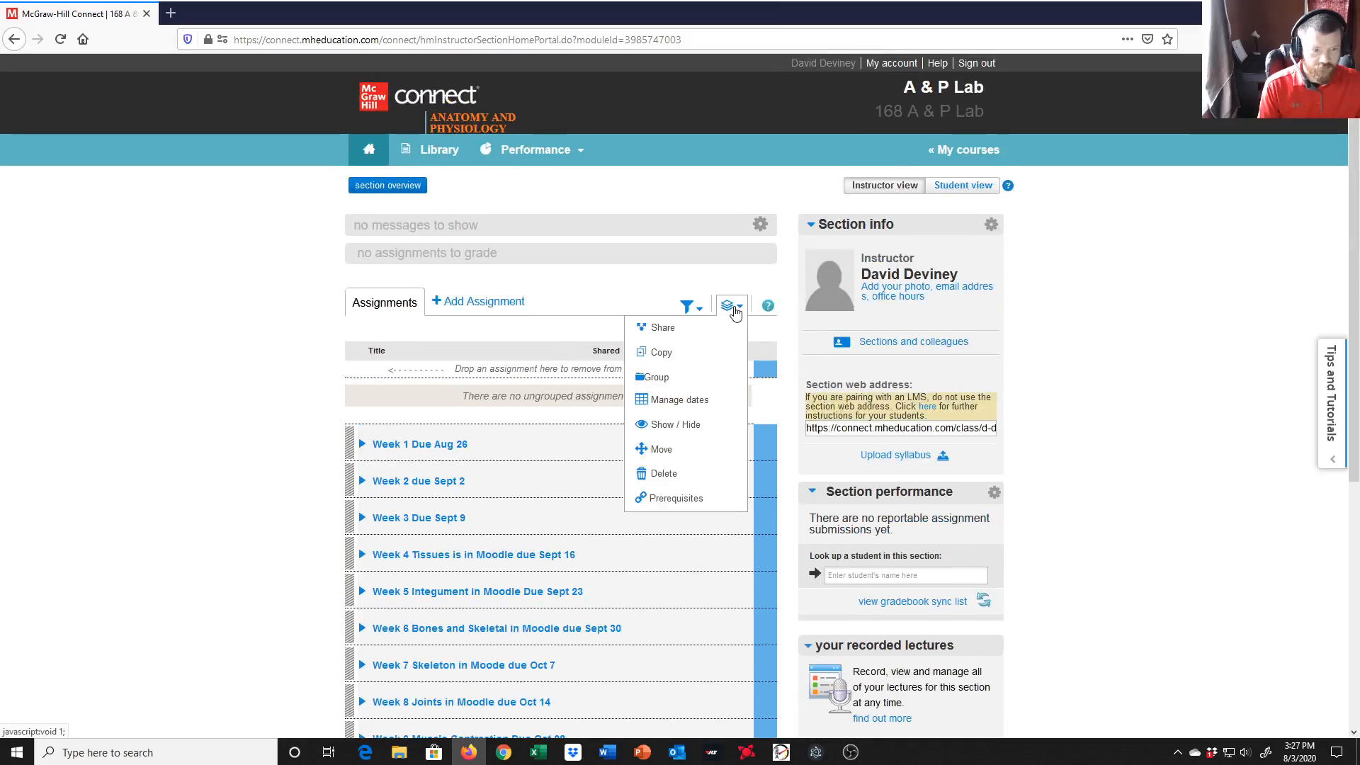
click(715, 475)
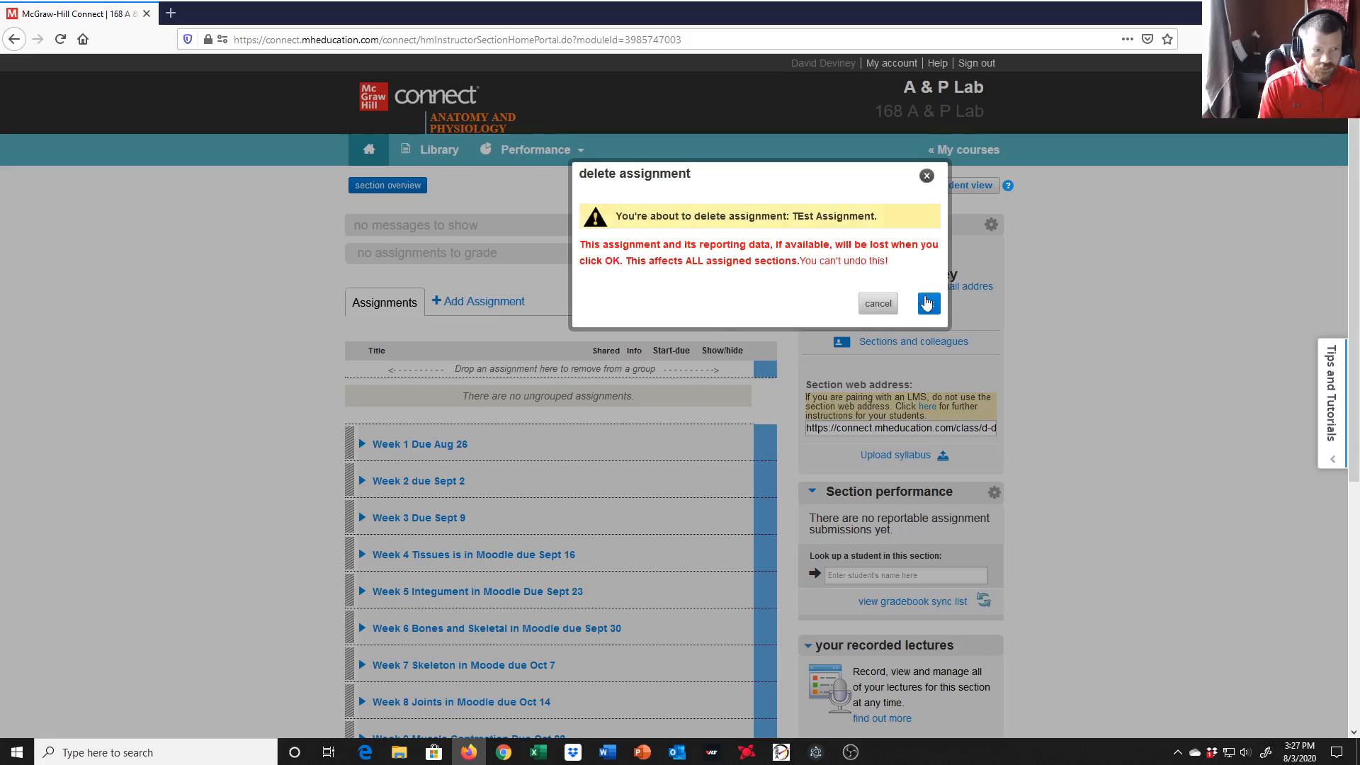
click(928, 304)
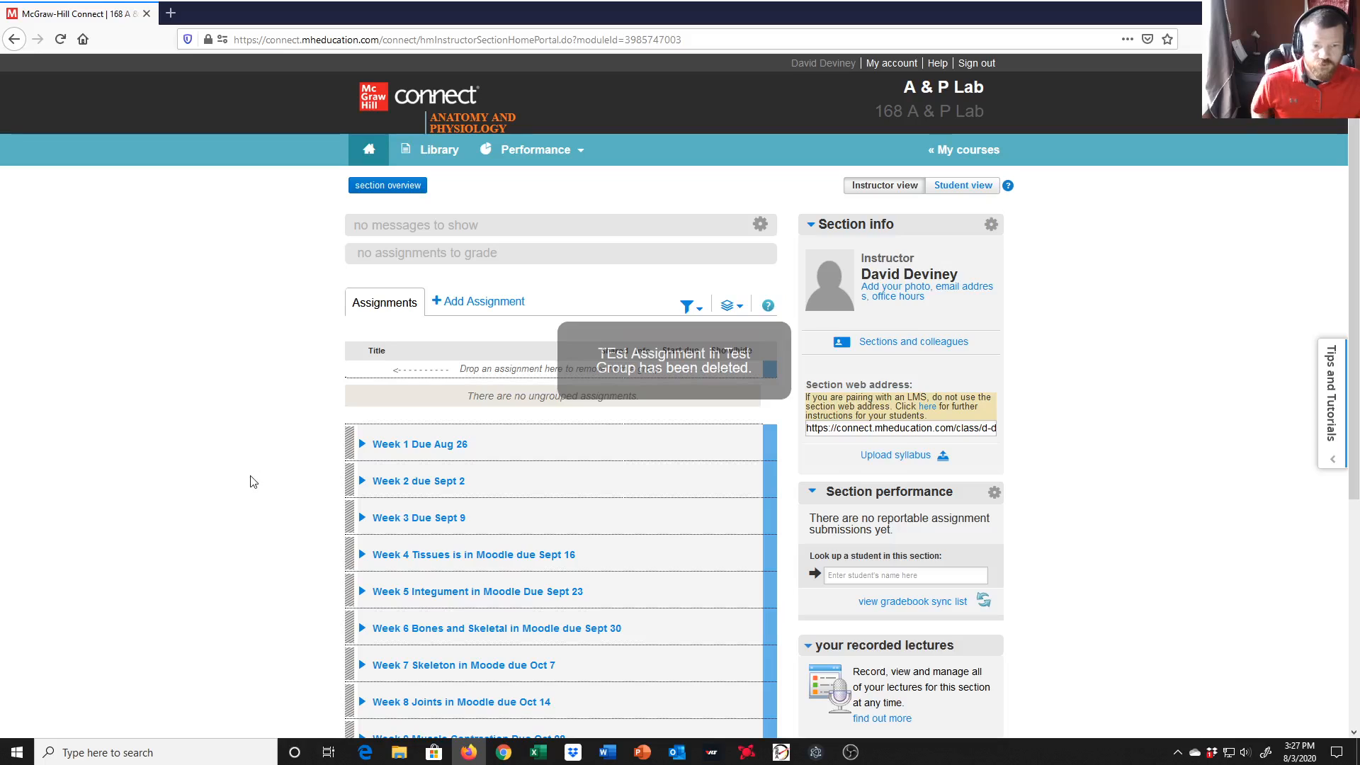
Delete the Test Group assignment group from the group editor, confirming with DELETE, and close the editor
scroll(253, 482, down, 5)
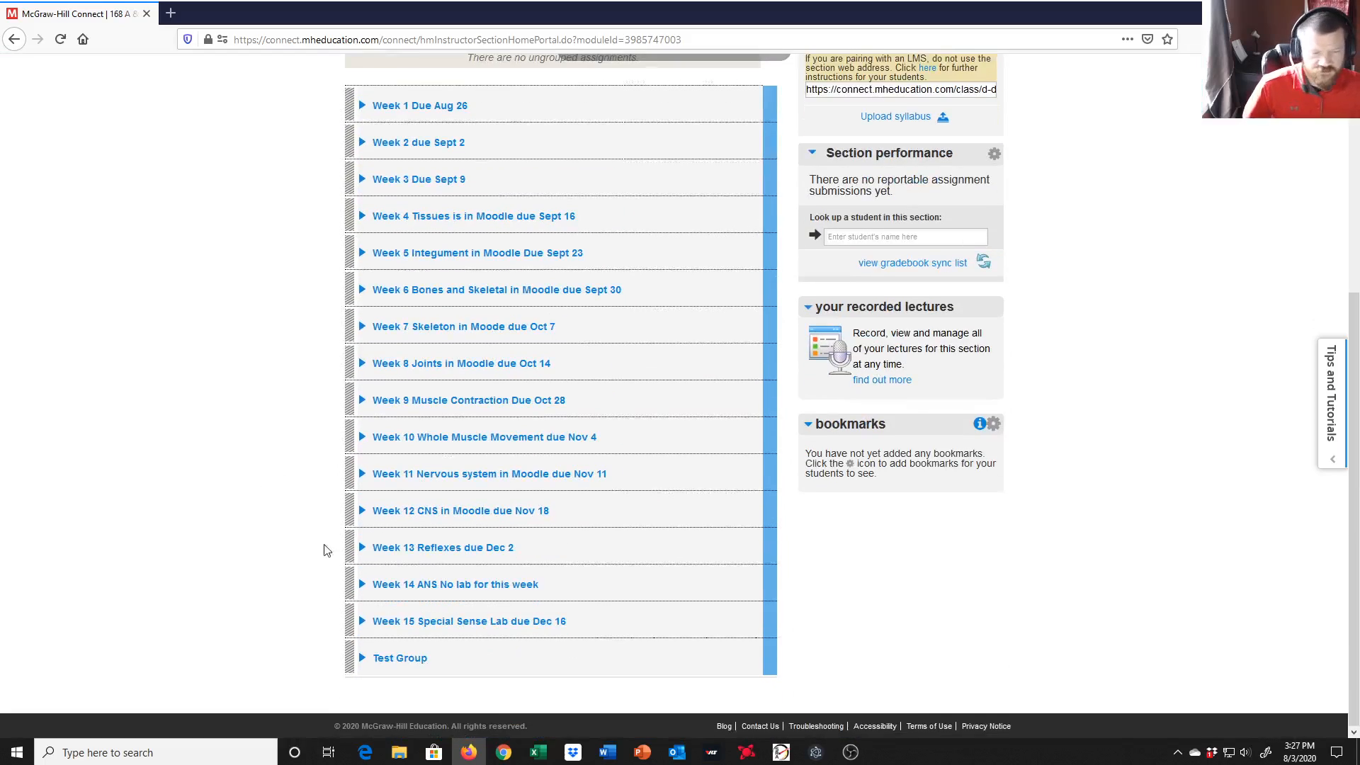
scroll(325, 517, up, 3)
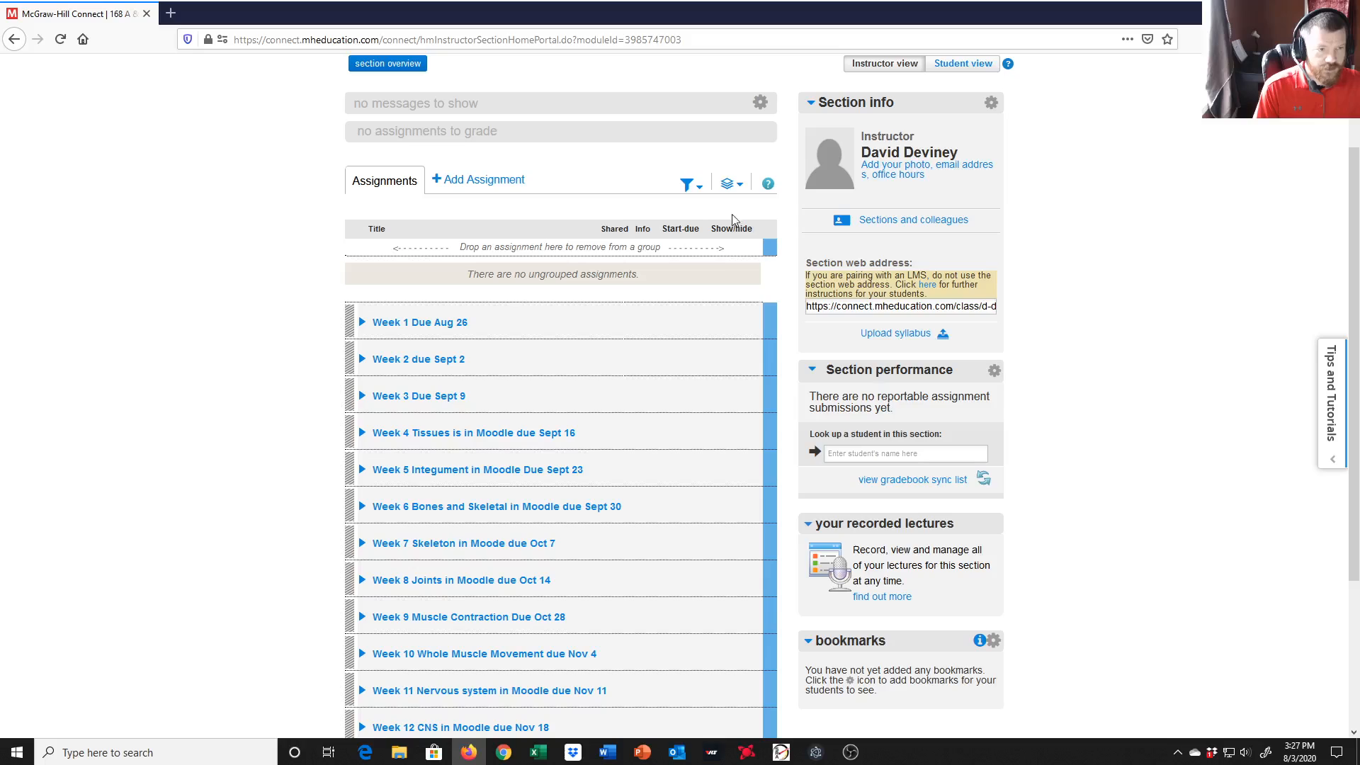
click(732, 187)
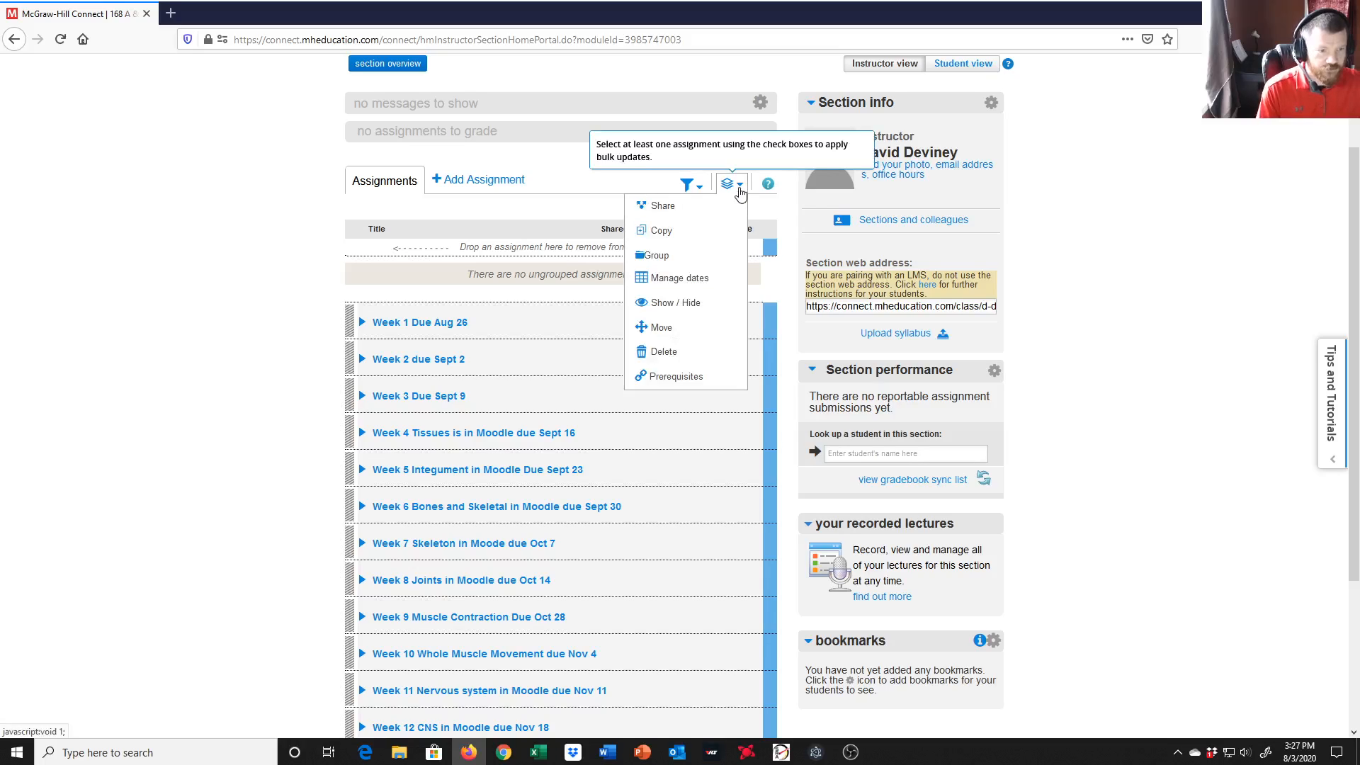
mouse_move(710, 256)
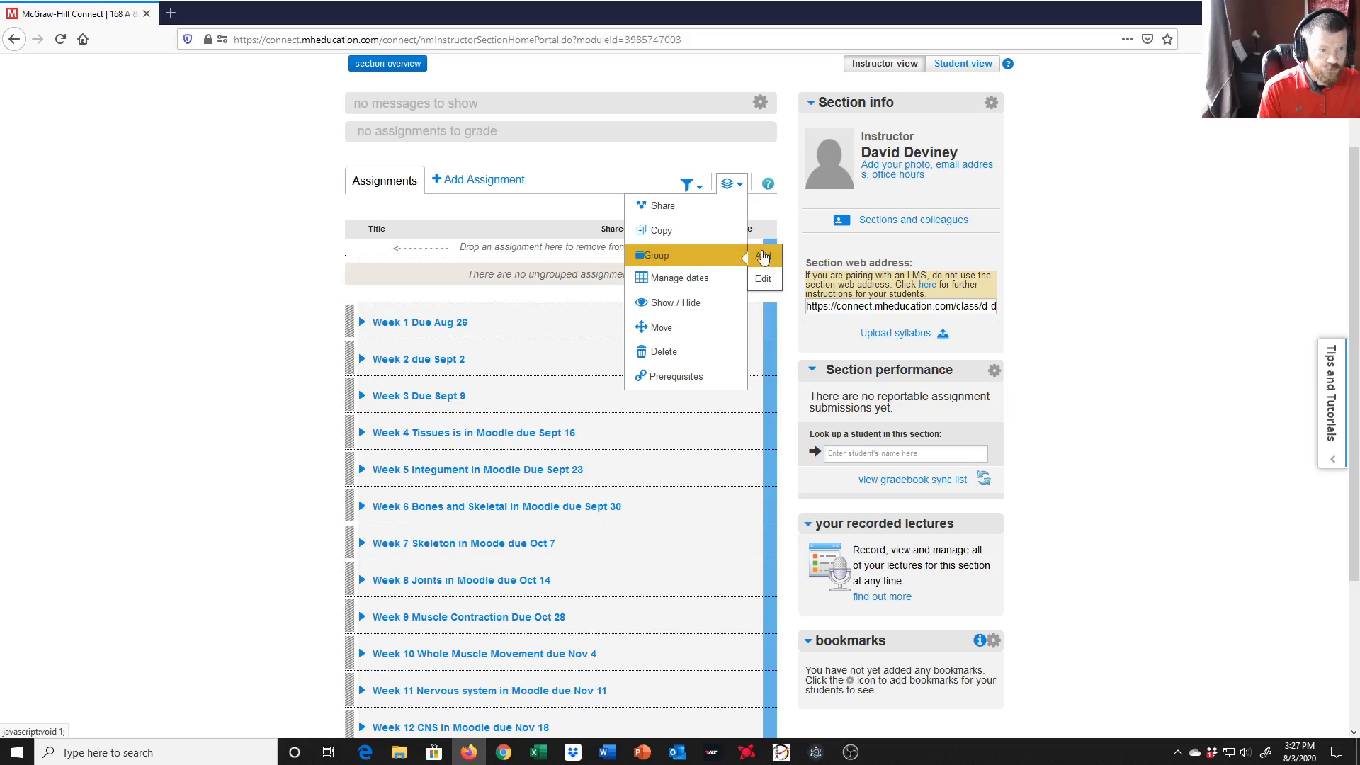
click(766, 278)
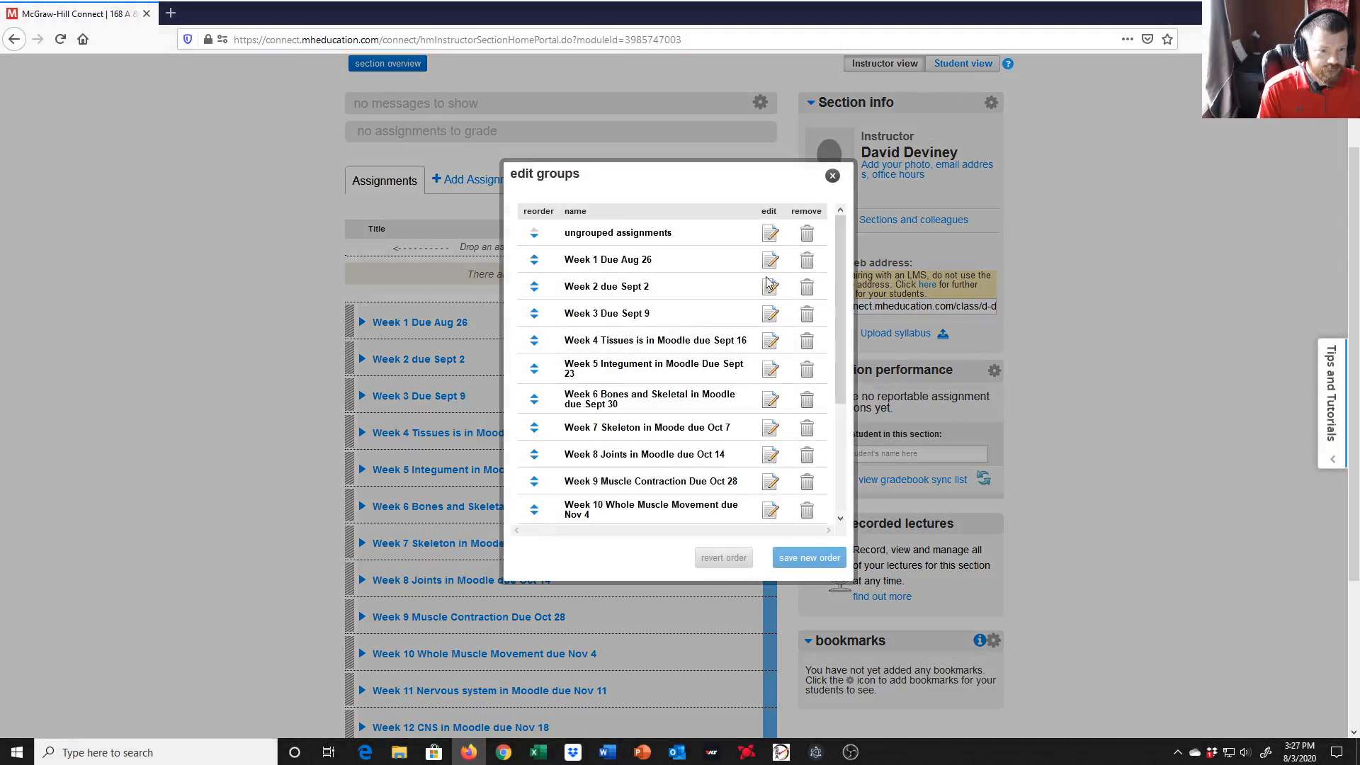
scroll(646, 414, down, 5)
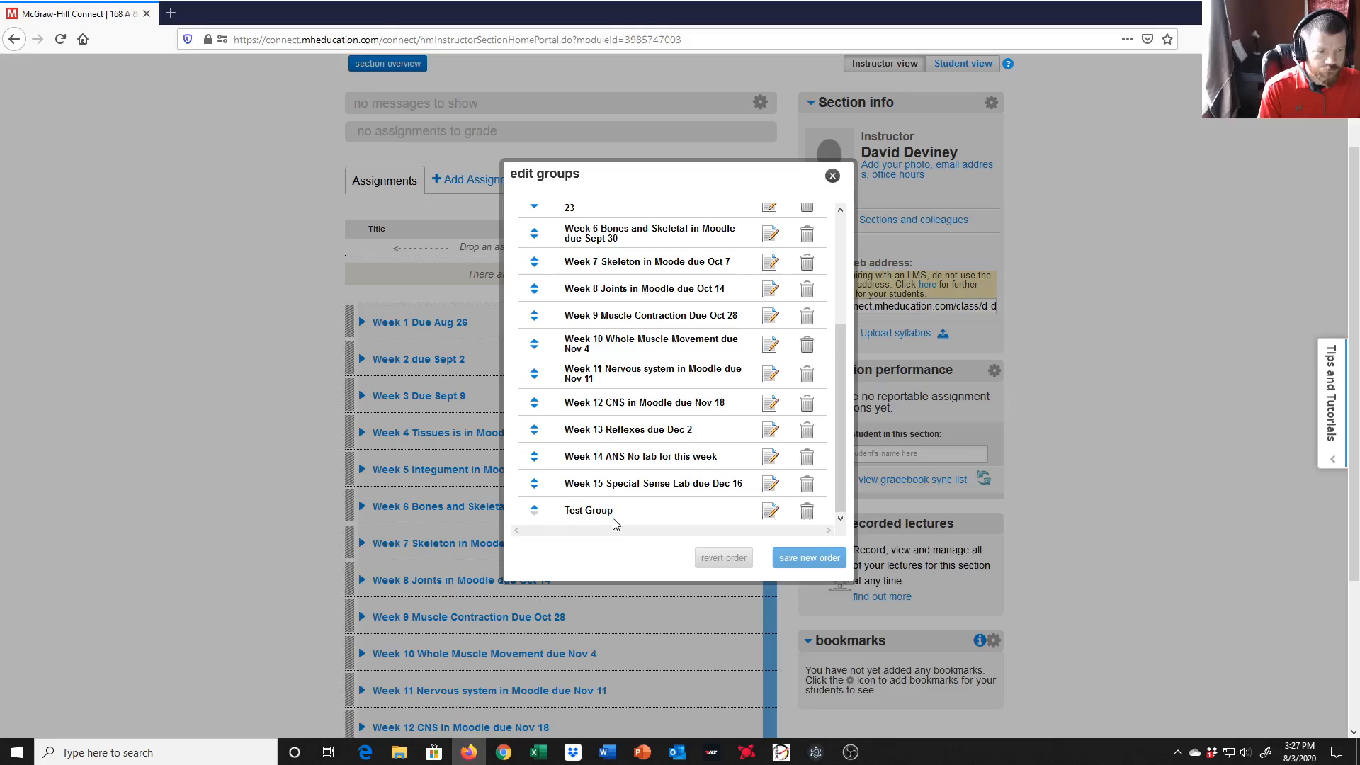
click(807, 517)
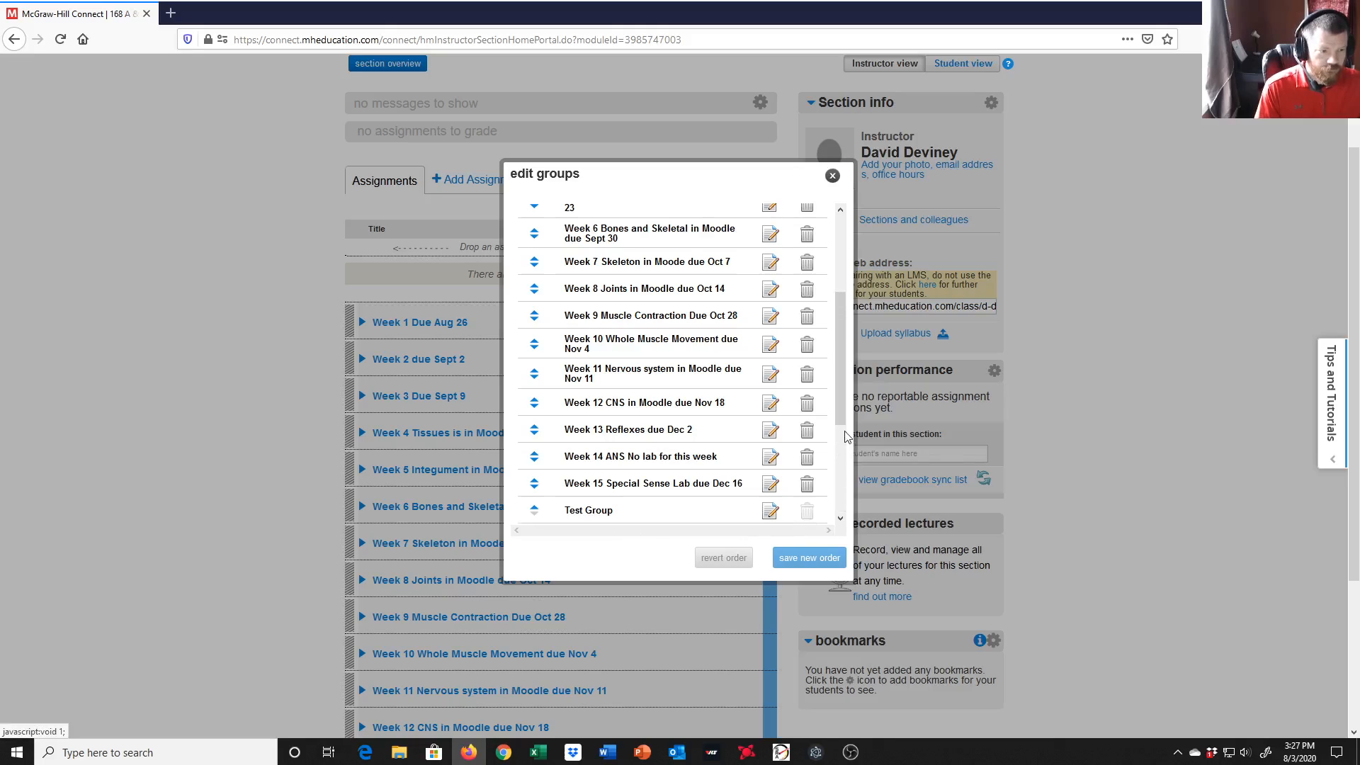
drag(843, 428, 840, 514)
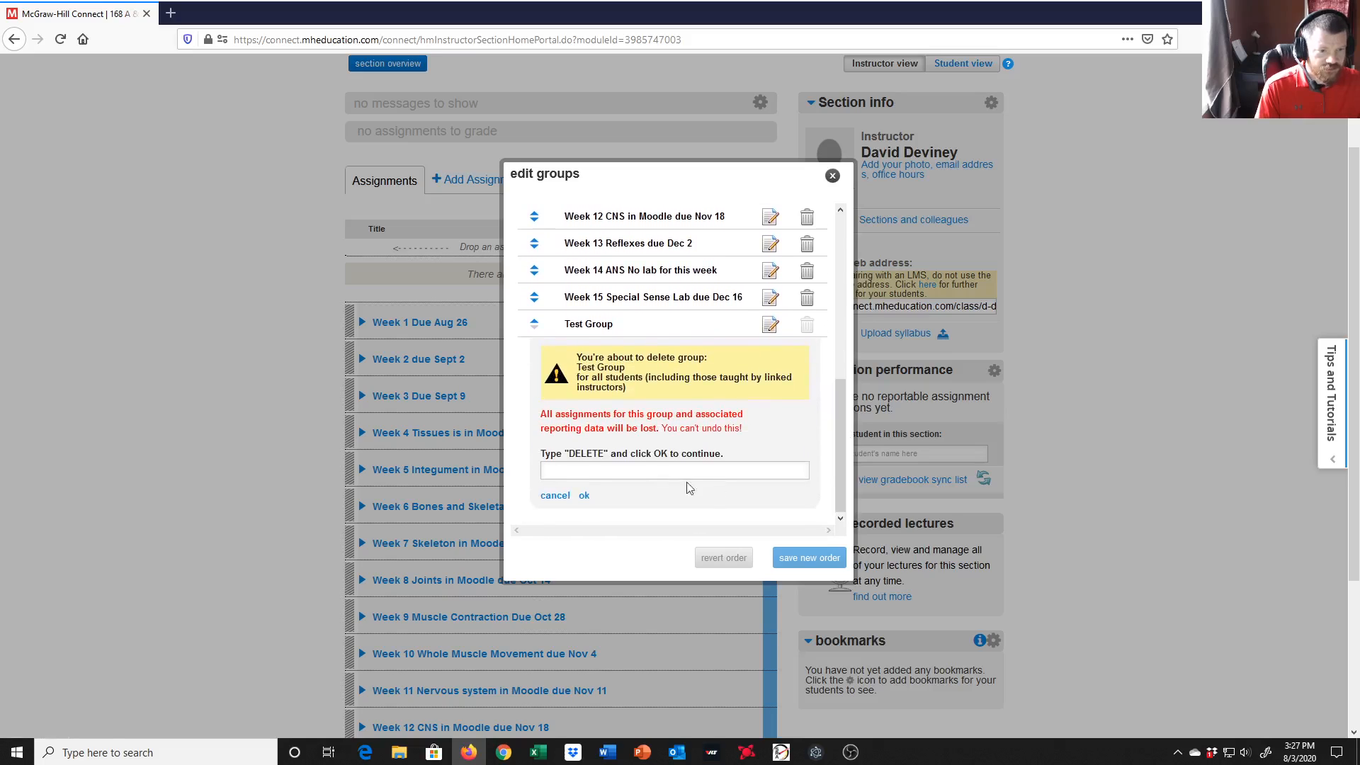
click(638, 471)
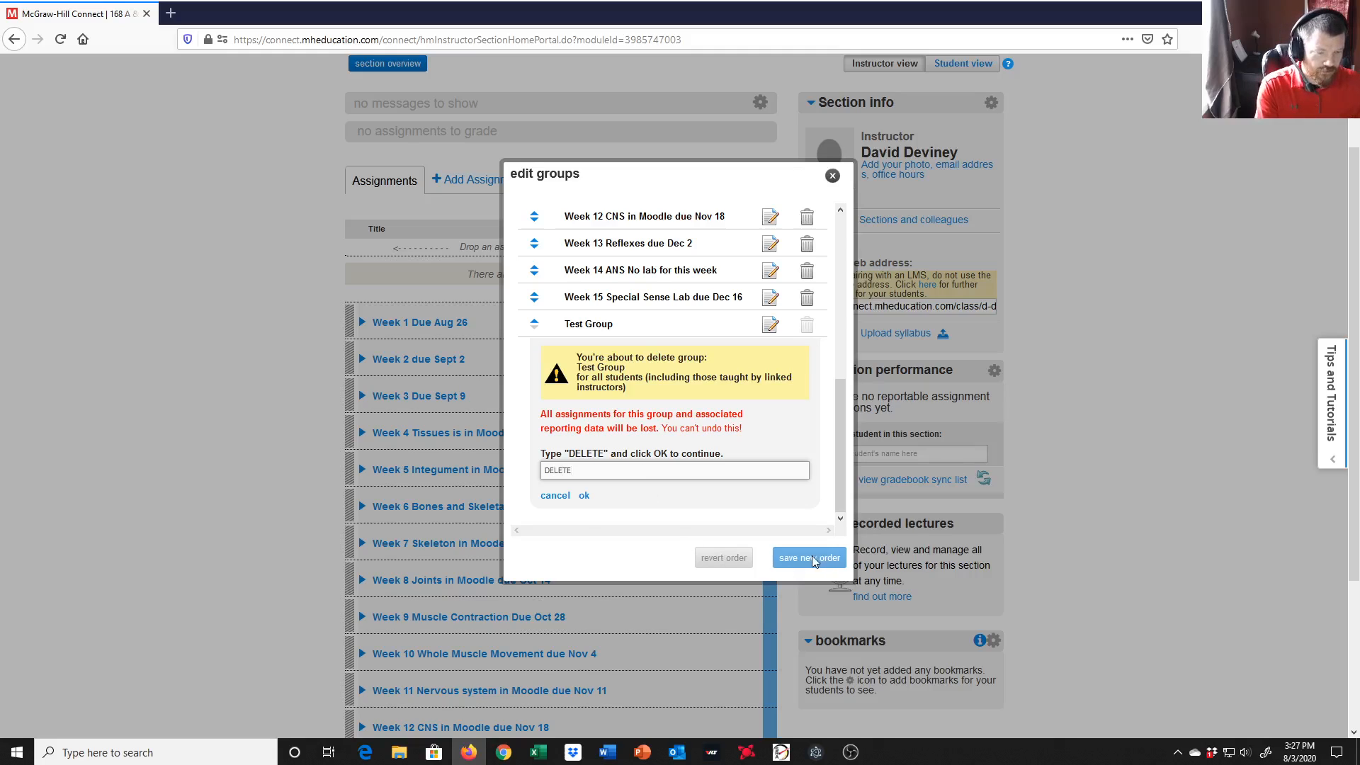
click(583, 496)
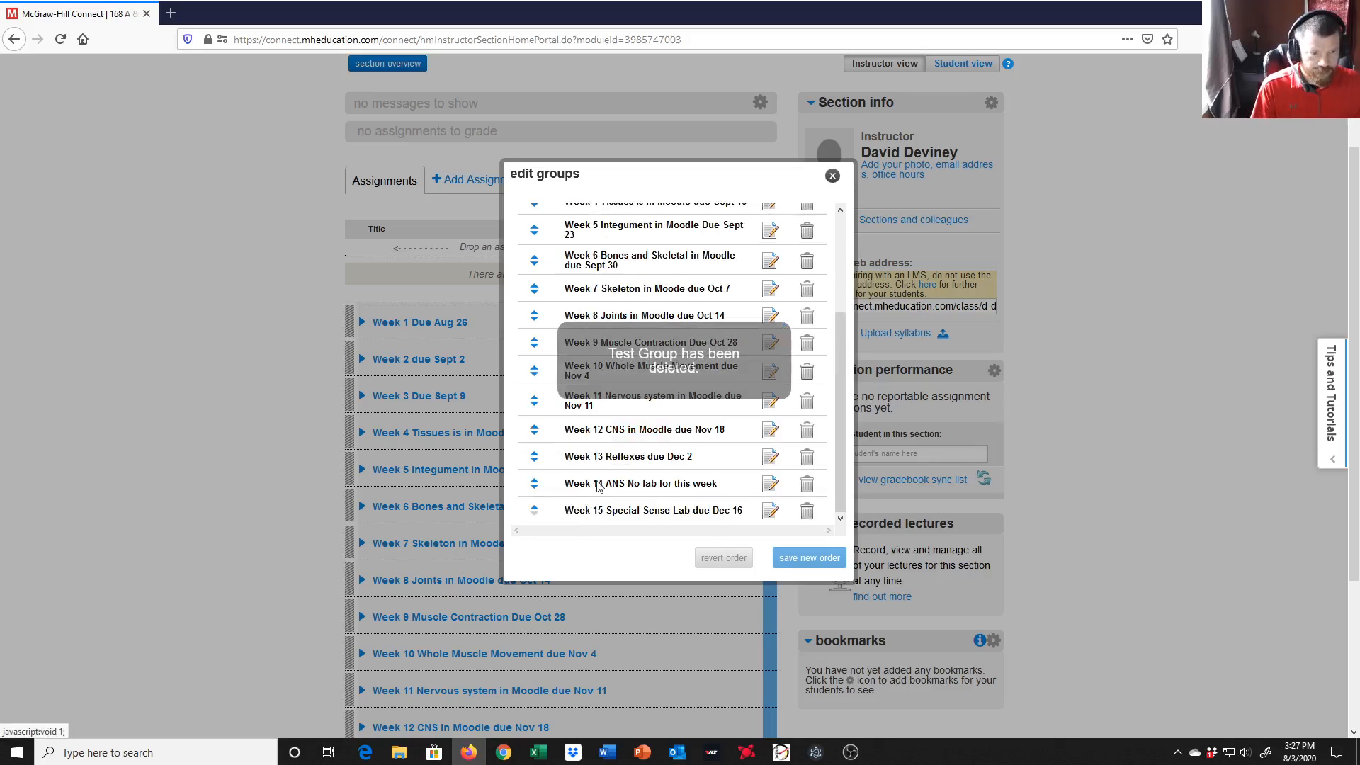
click(832, 177)
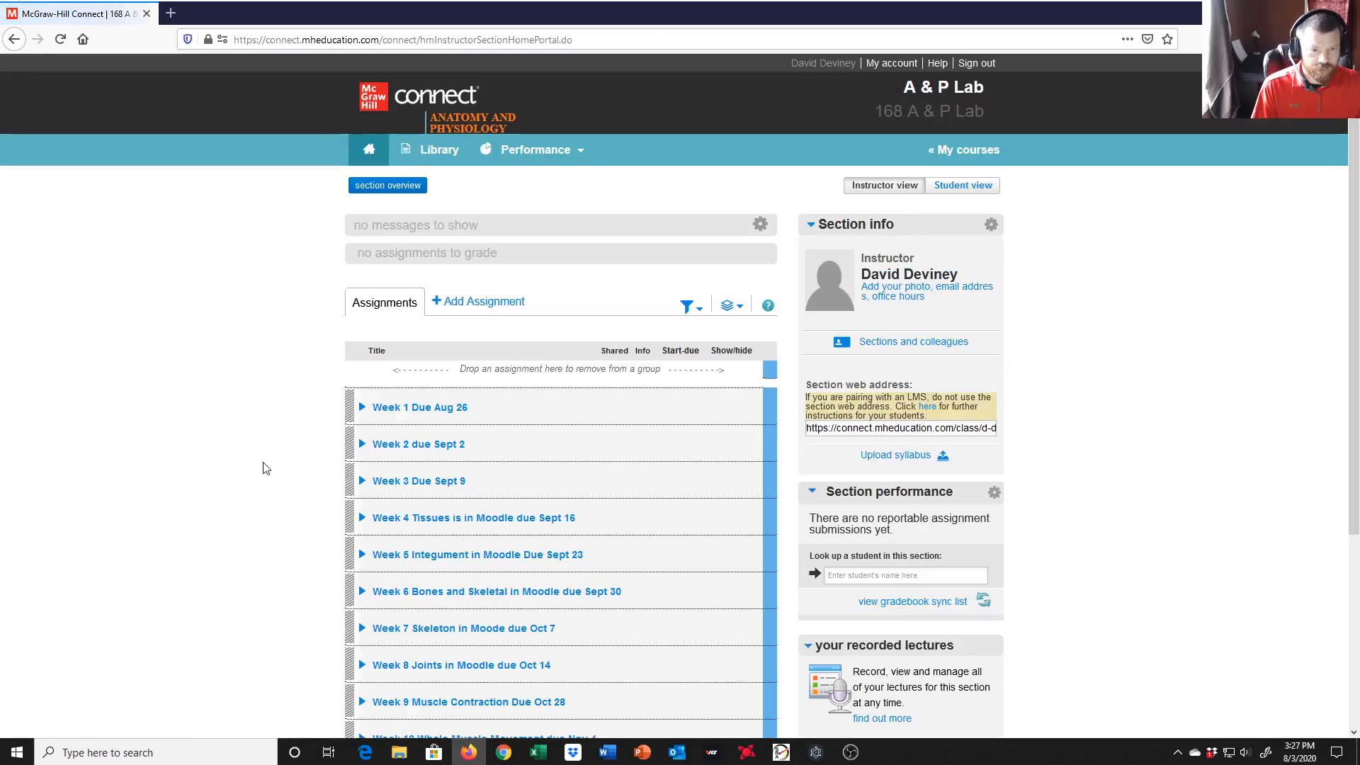
scroll(265, 463, down, 3)
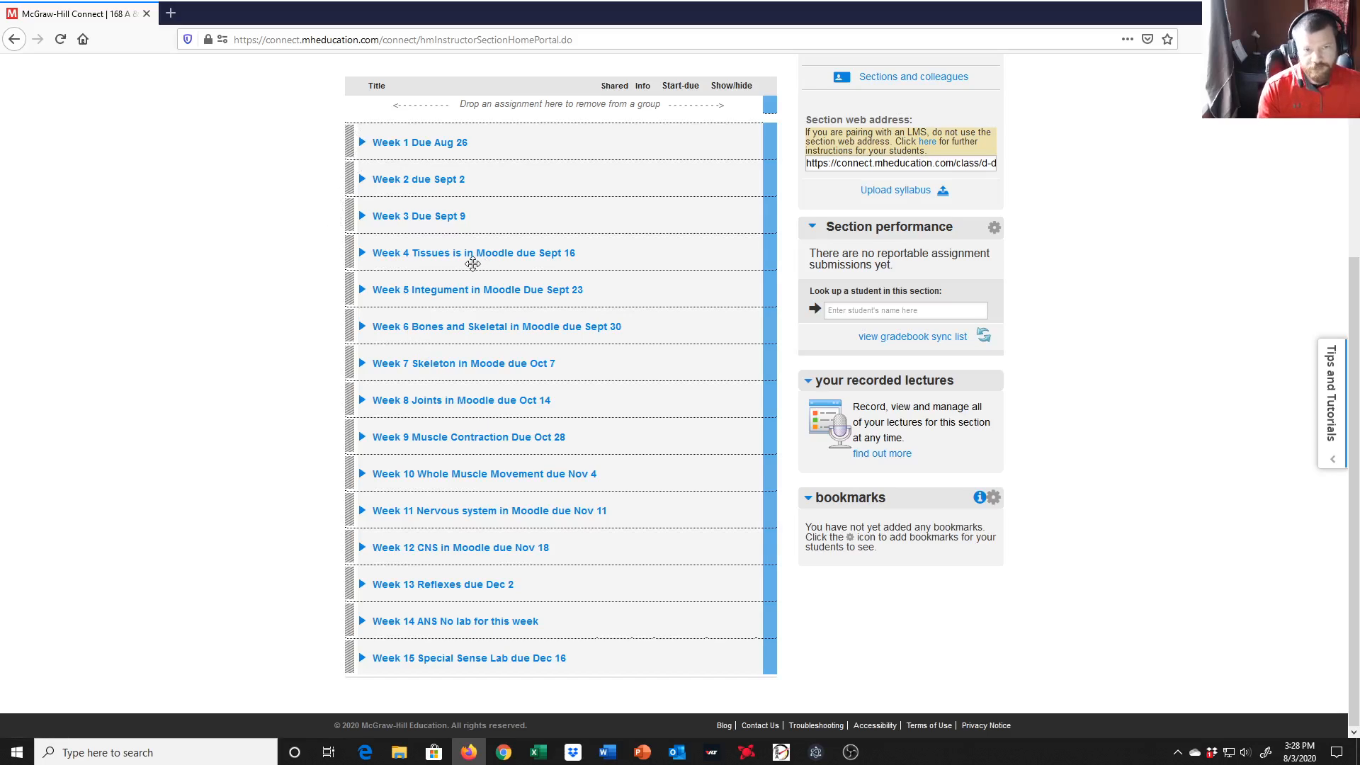
scroll(437, 148, up, 3)
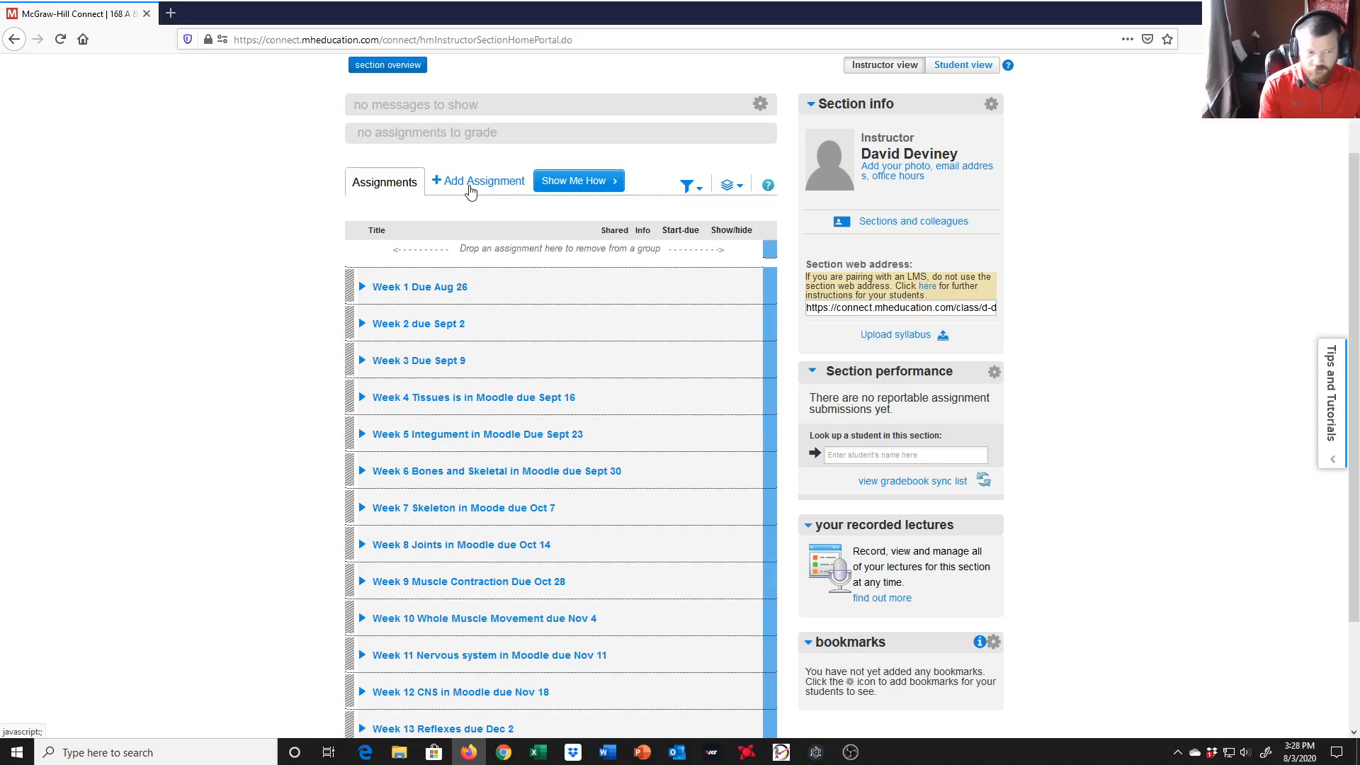
scroll(416, 425, down, 3)
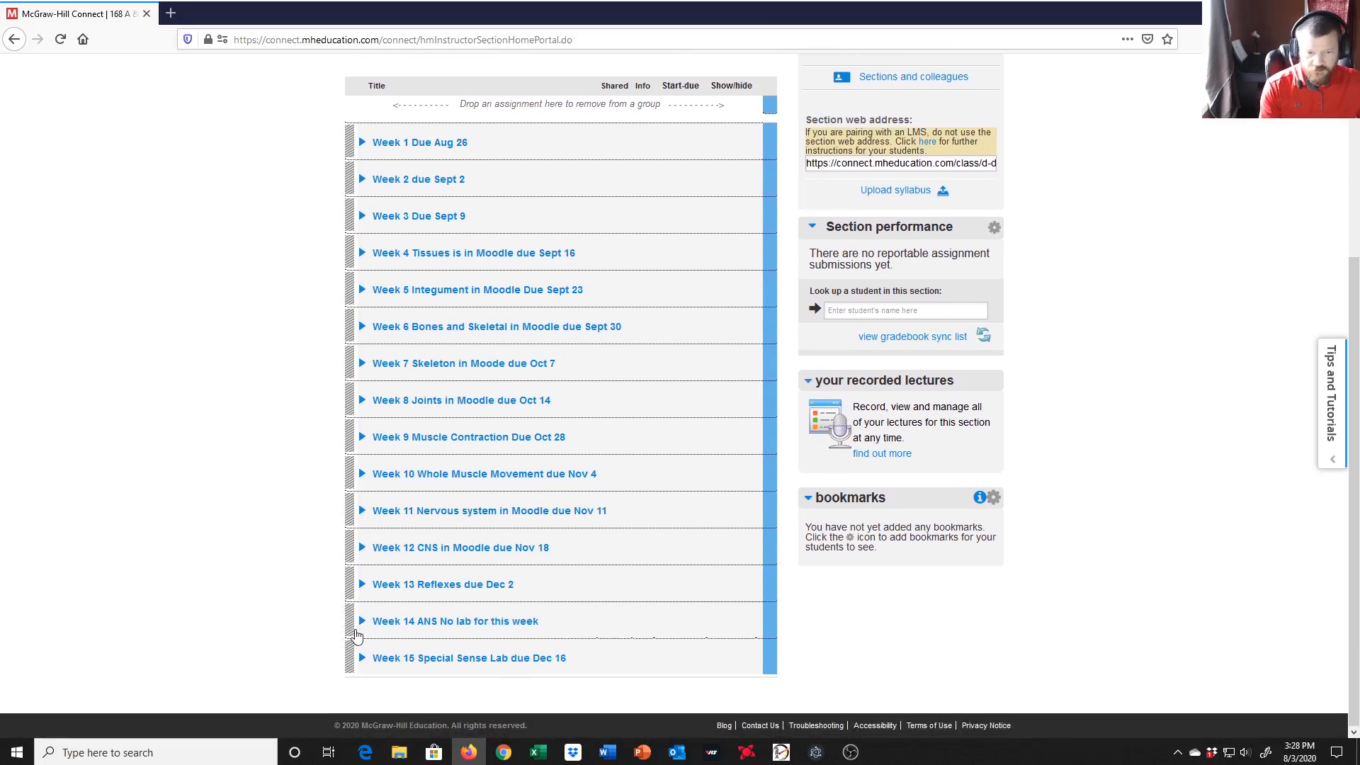